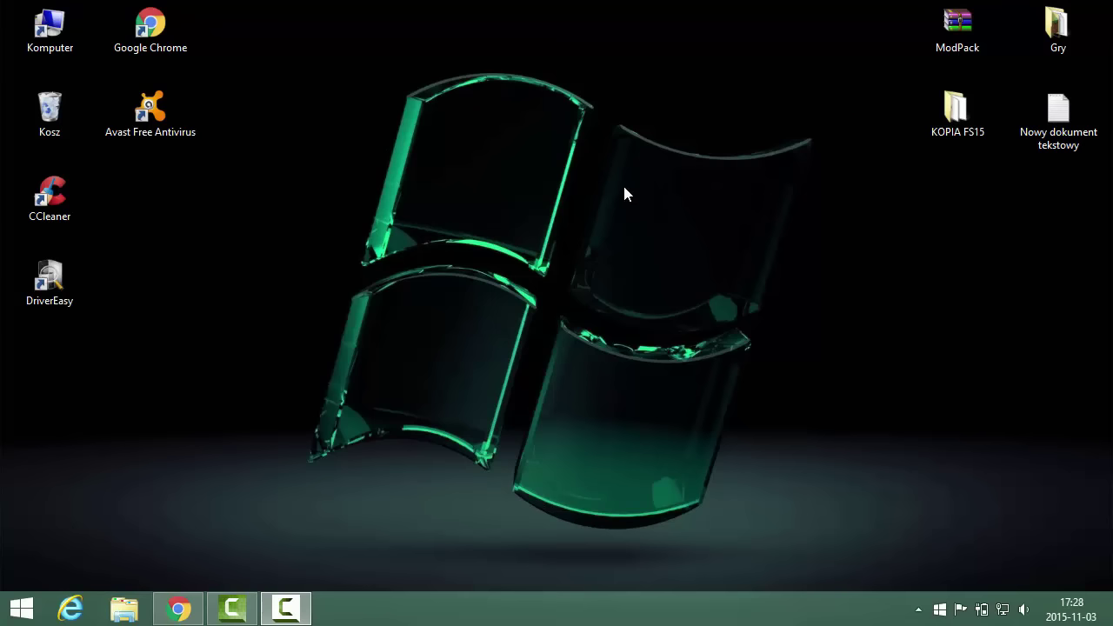
double_click(955, 109)
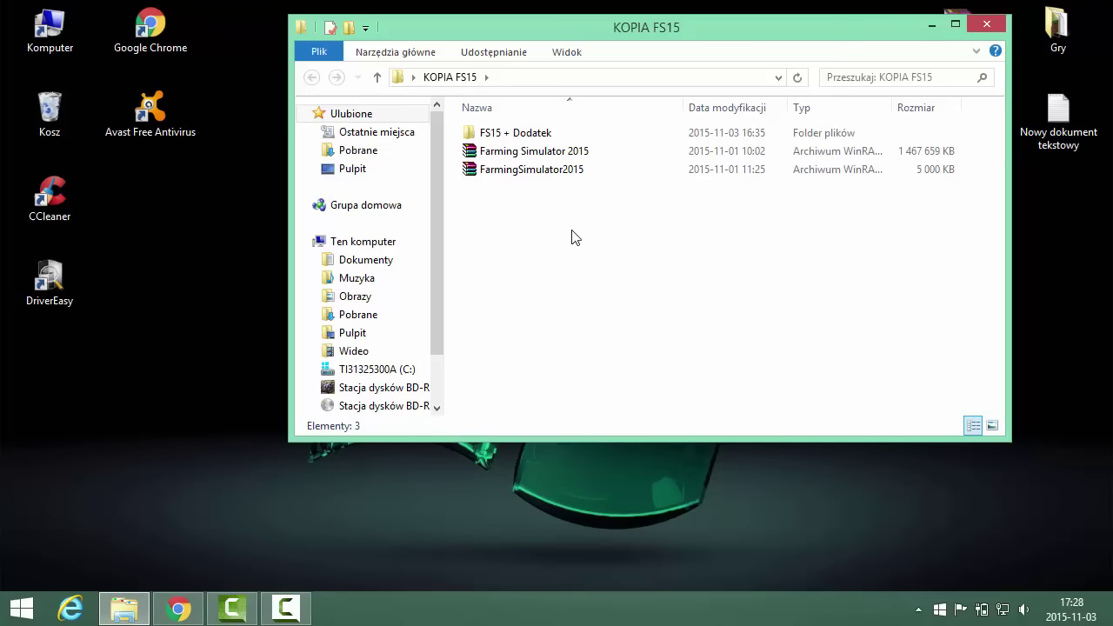
double_click(534, 133)
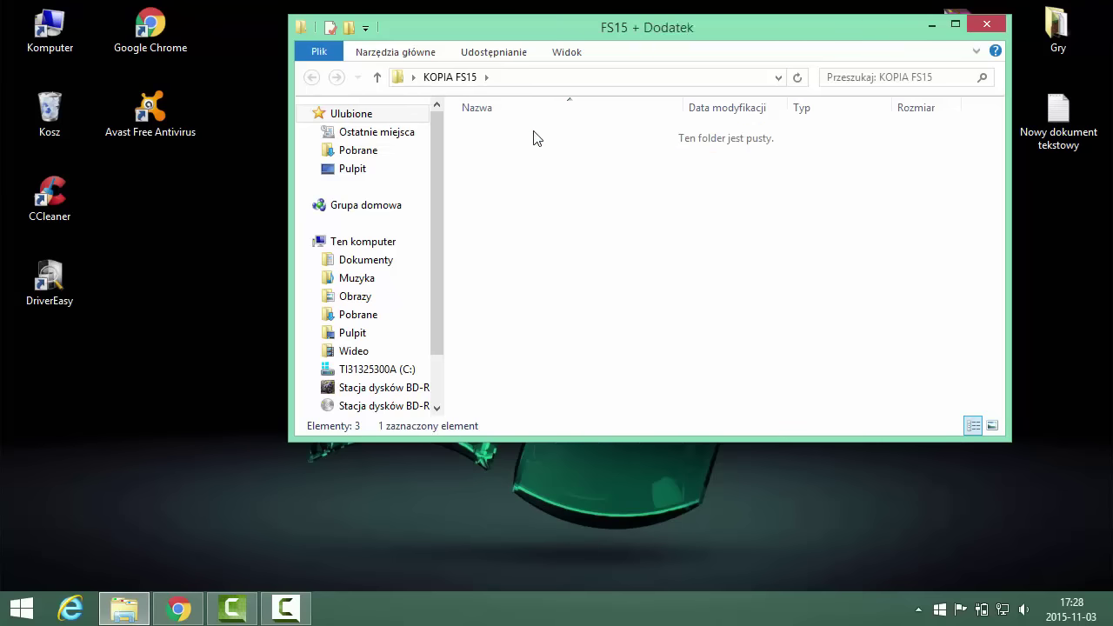
double_click(534, 133)
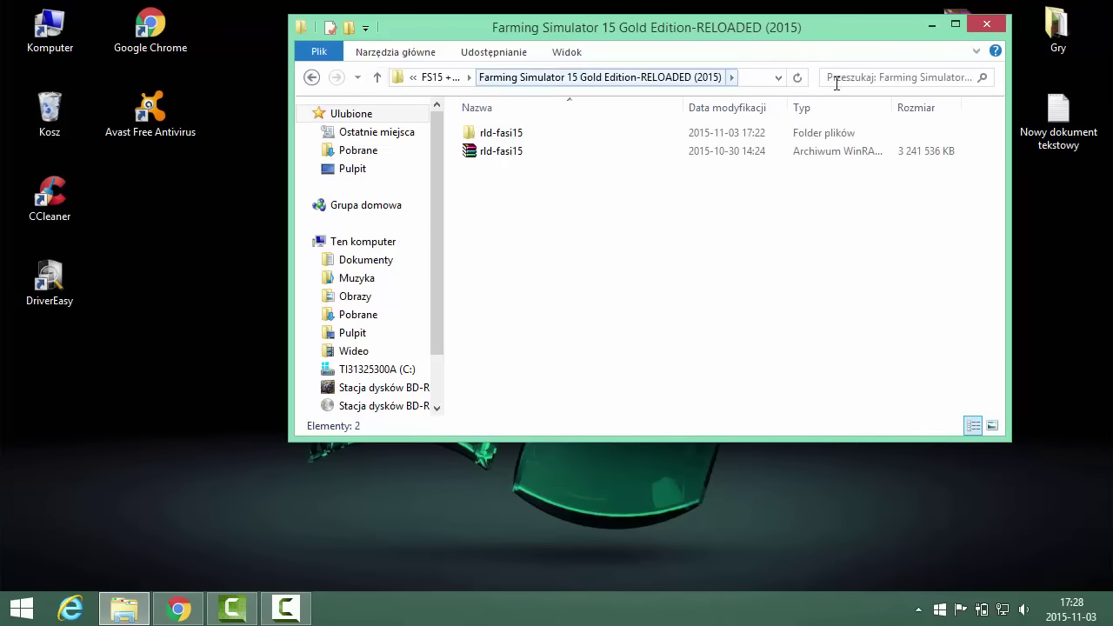
left_click(986, 25)
- Open FS15 + Dodatek inside the KOPIA FS15 folder and check the extraction options for its four FarmingSimulator2015OficjalnyDodatek archives
double_click(960, 113)
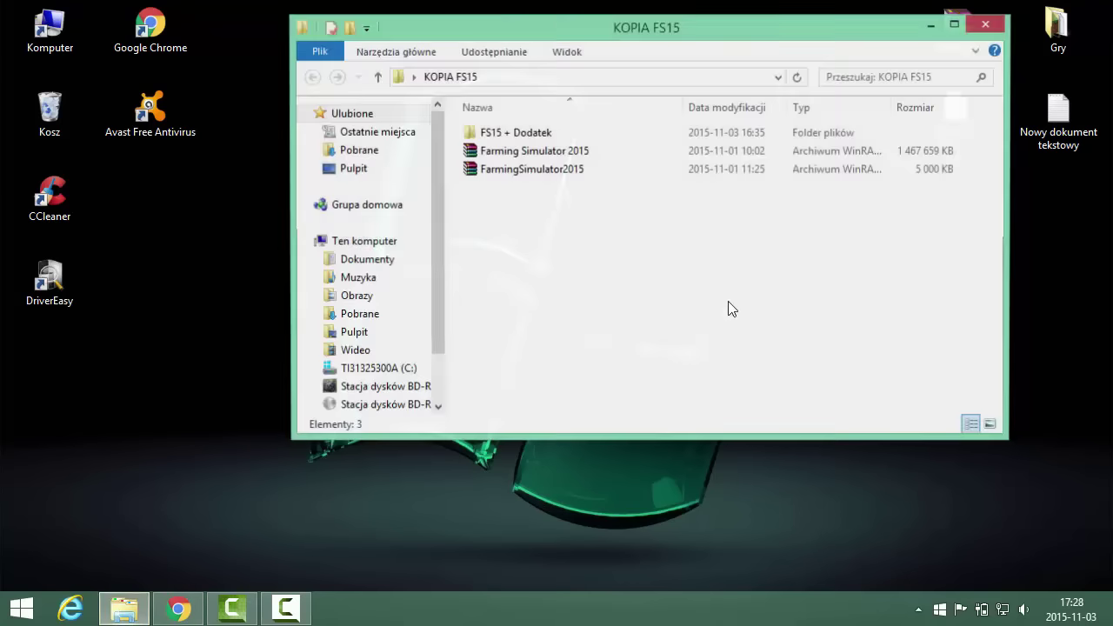
double_click(537, 133)
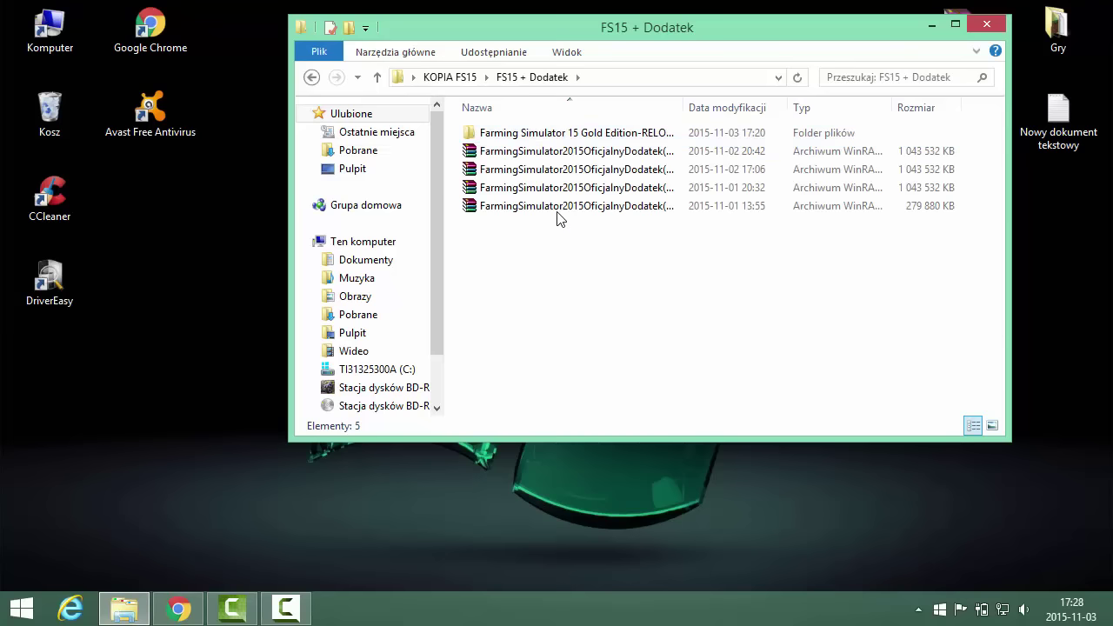
left_click(565, 157)
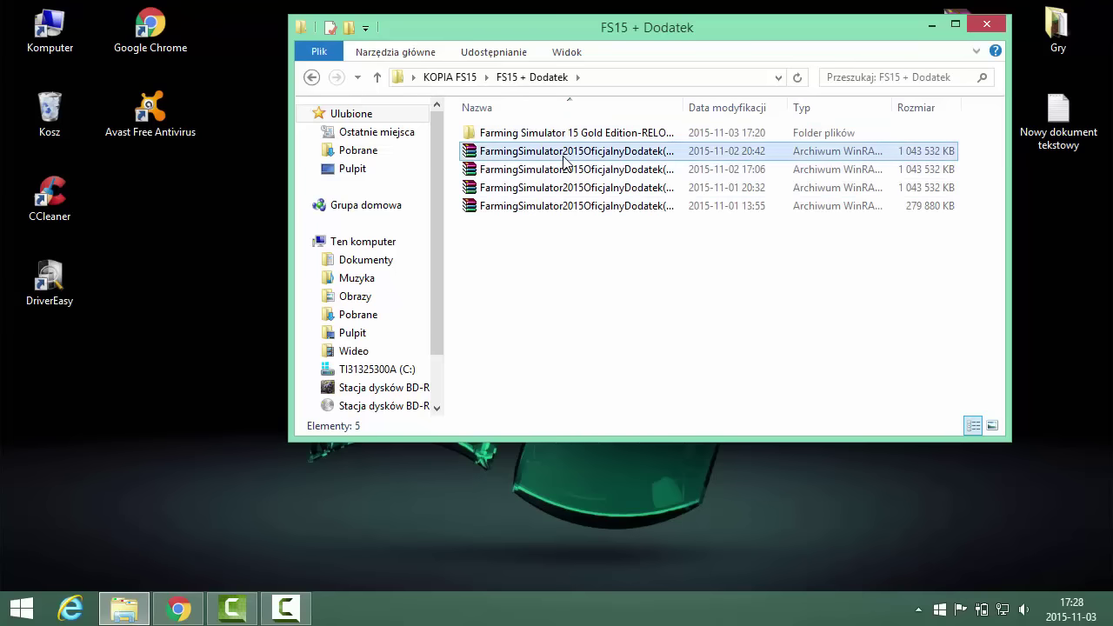
left_click(571, 206)
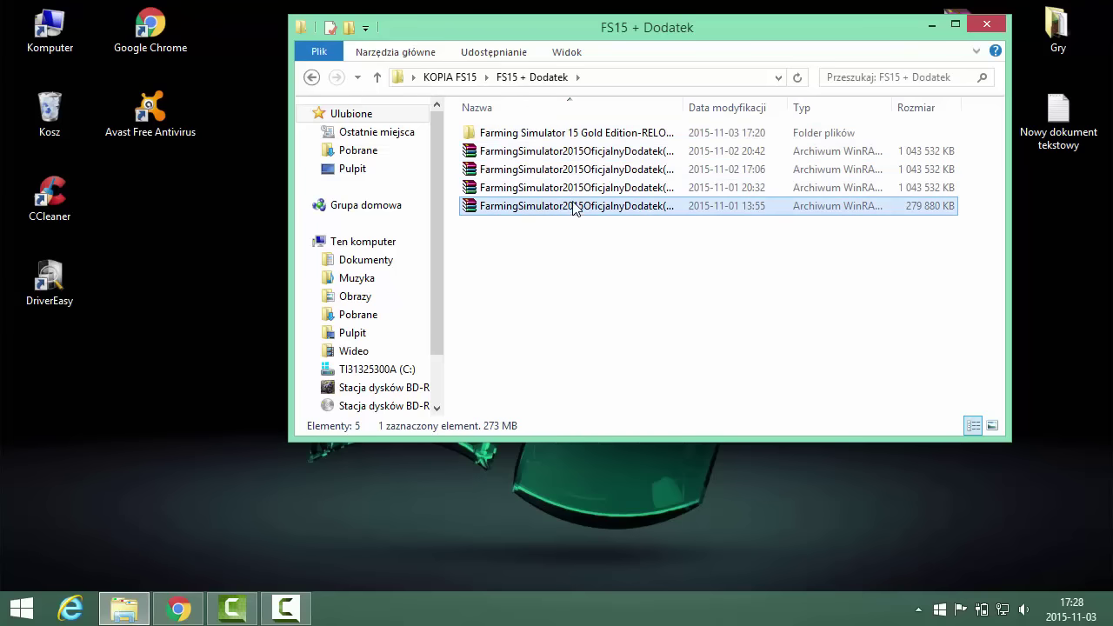
left_click(585, 153, "shift")
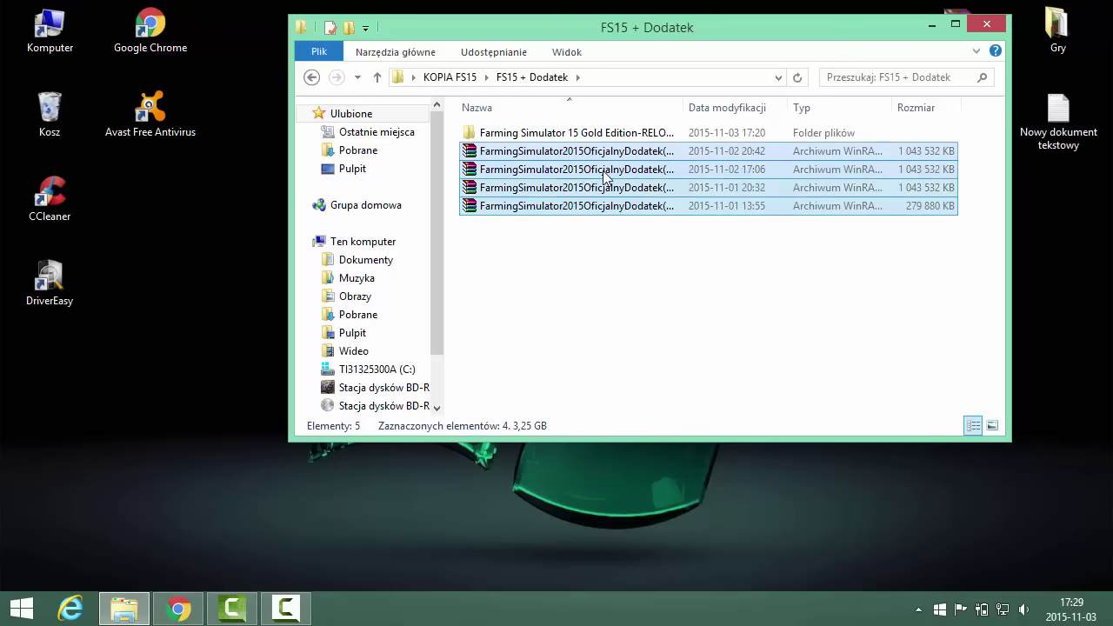
left_click(584, 244)
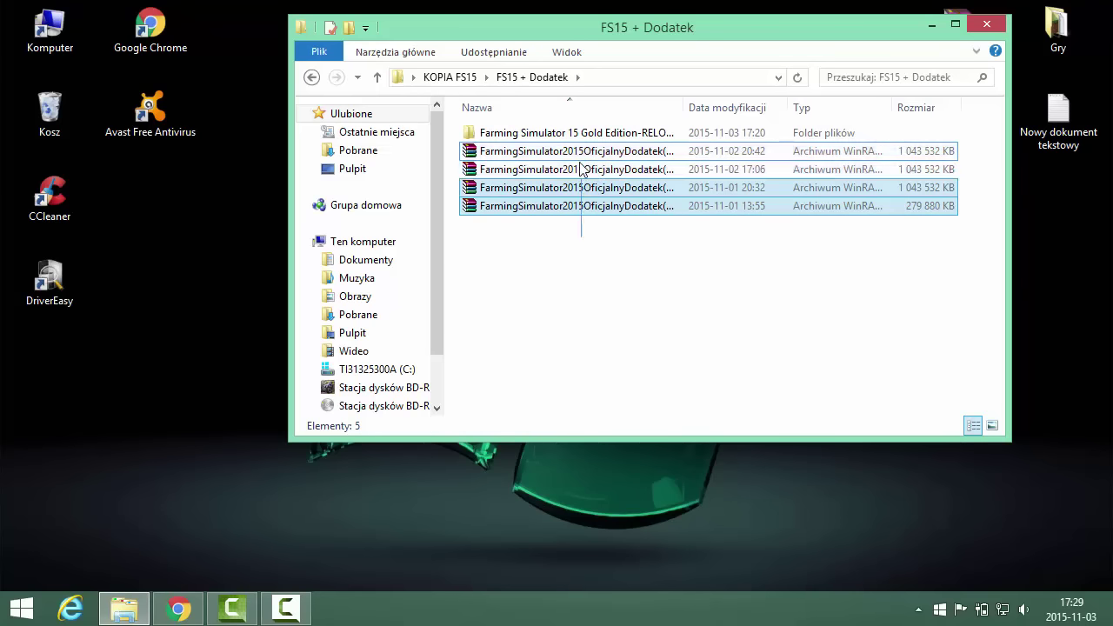
left_click(580, 154, "shift")
right_click(580, 155)
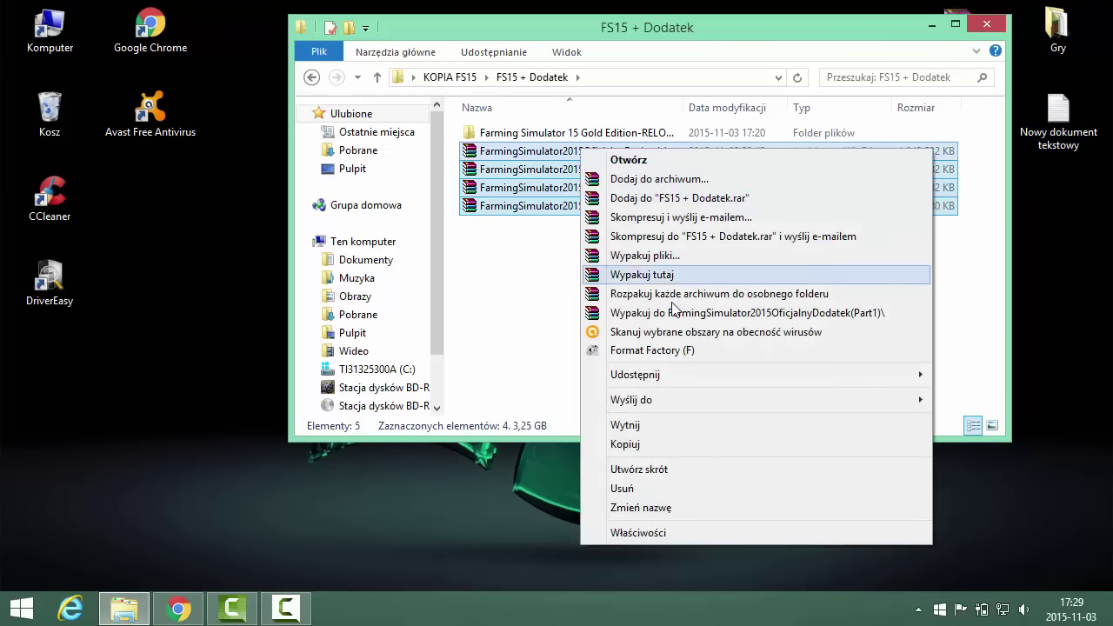
left_click(548, 144)
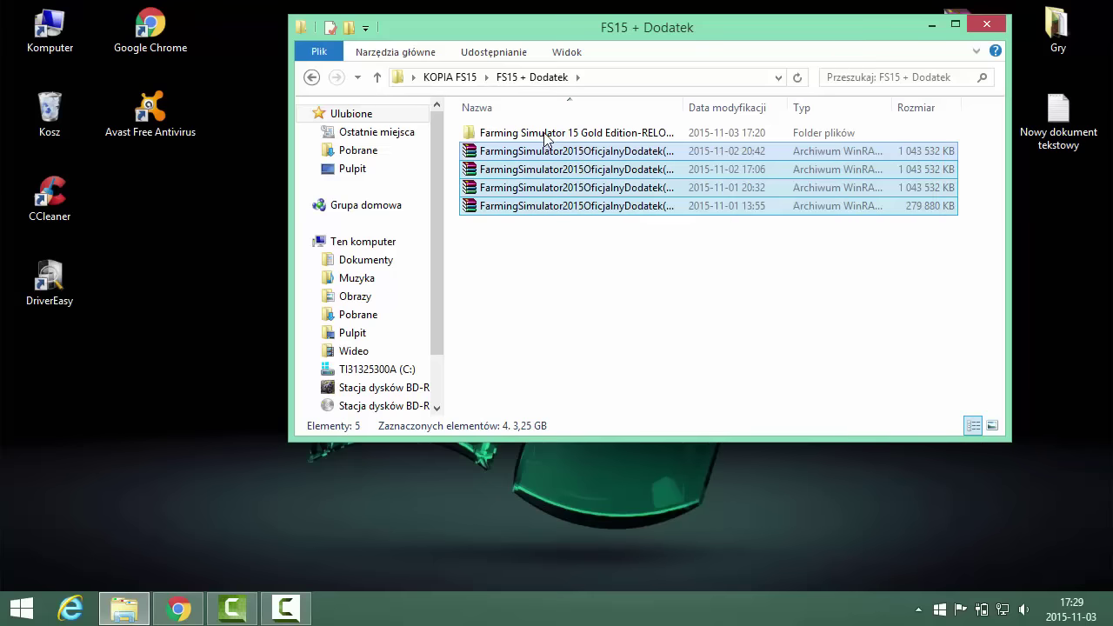
- Open the rld-fasi15 folder inside Farming Simulator 15 Gold Edition-RELOADED (2015), after checking the extraction options of the rld-fasi15 image
double_click(548, 135)
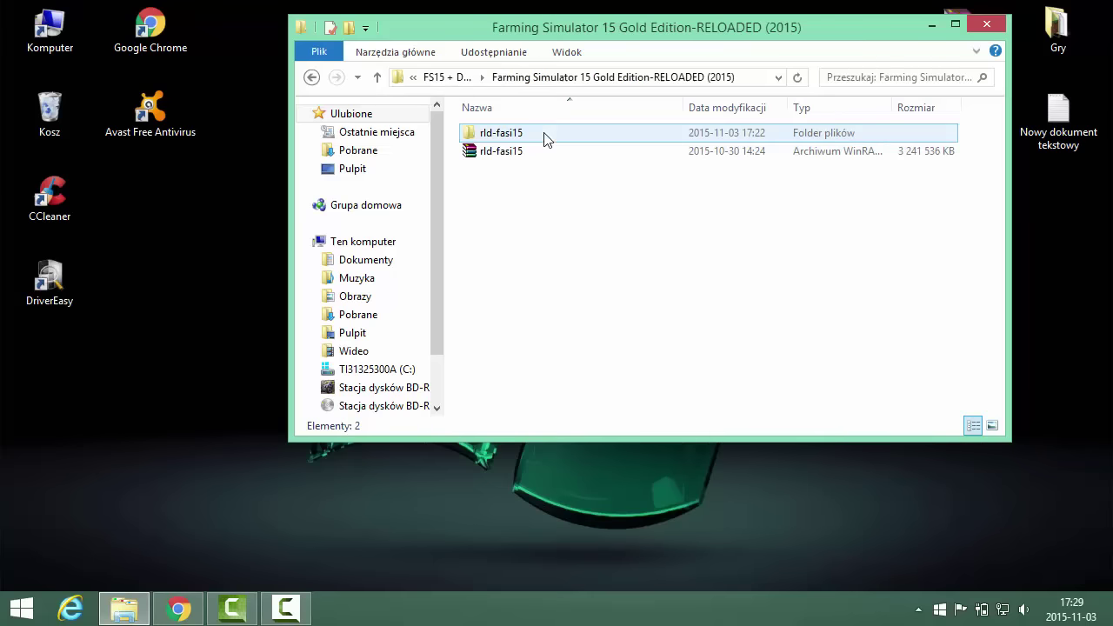
left_click(488, 155)
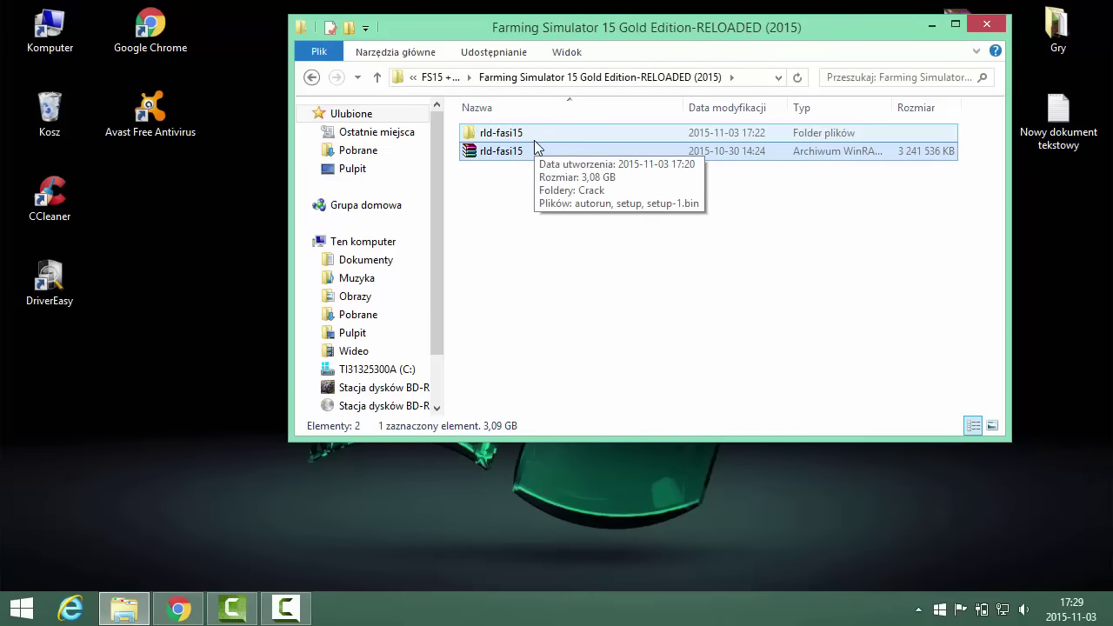
right_click(523, 151)
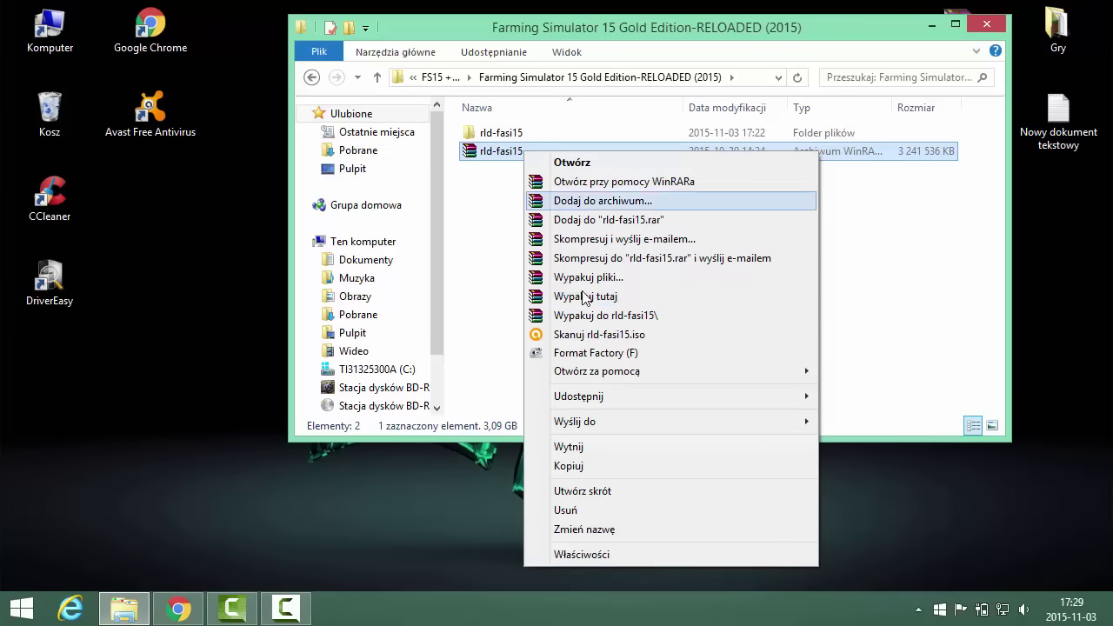
double_click(559, 135)
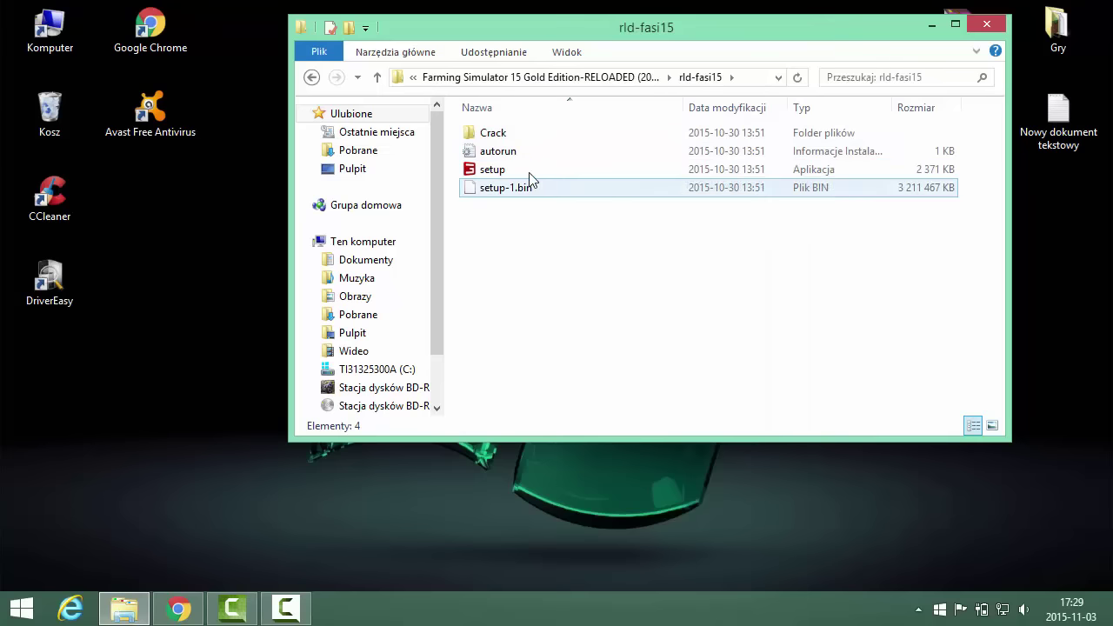
- Run the setup application past its opening notice and mute the installer's music
double_click(530, 174)
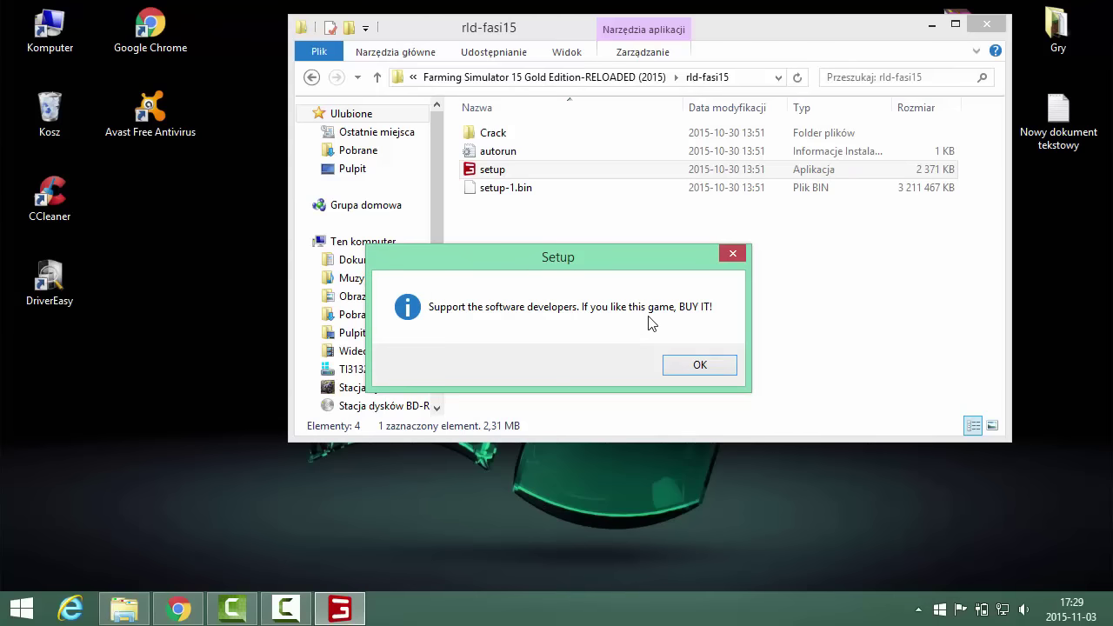
left_click(704, 365)
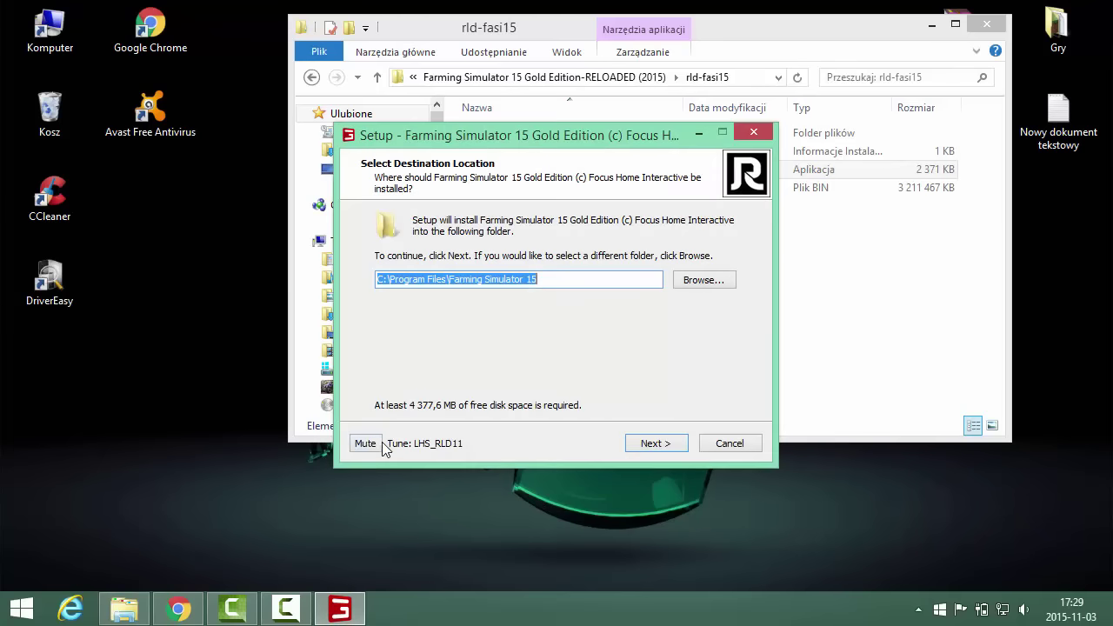
left_click(380, 442)
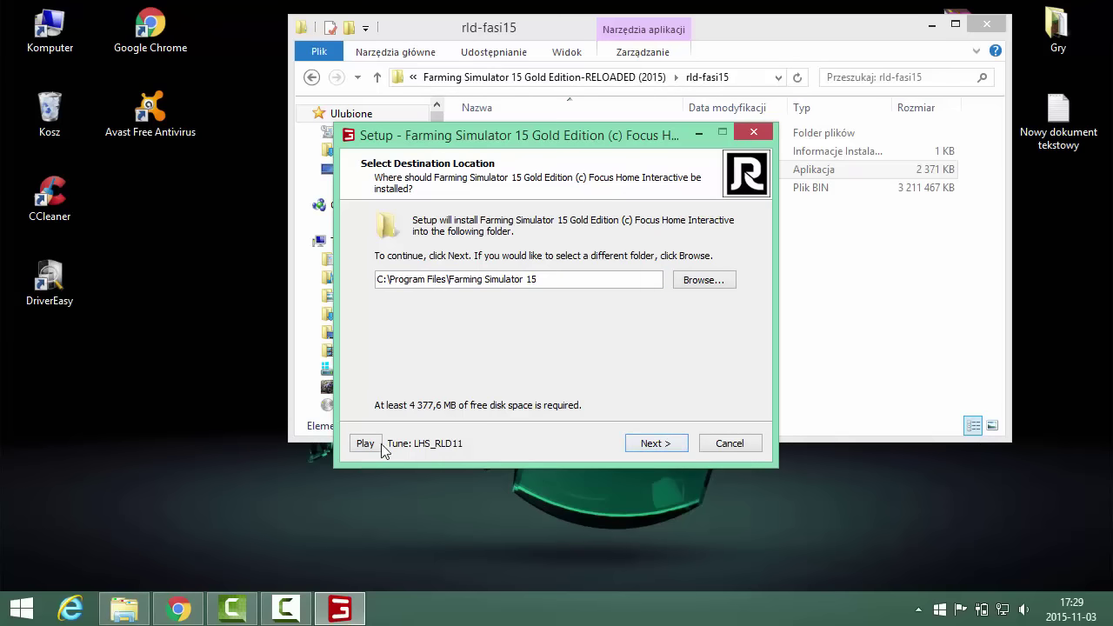
- Review the folder choices for the installation and accept C:\Program Files\Farming Simulator 15 as the destination
left_click(699, 286)
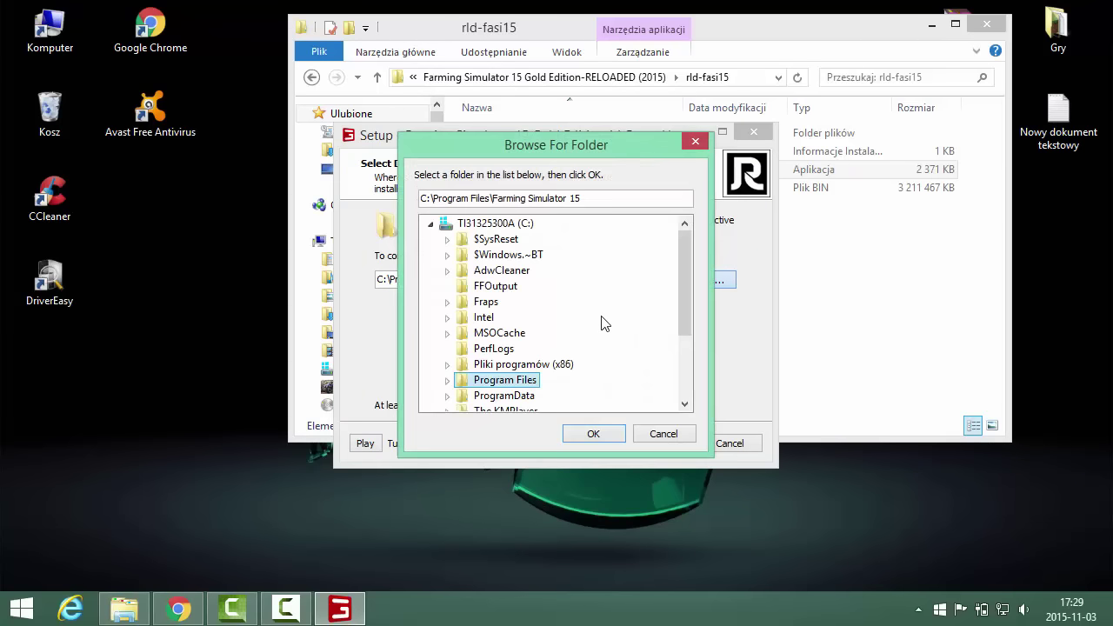
left_click(594, 434)
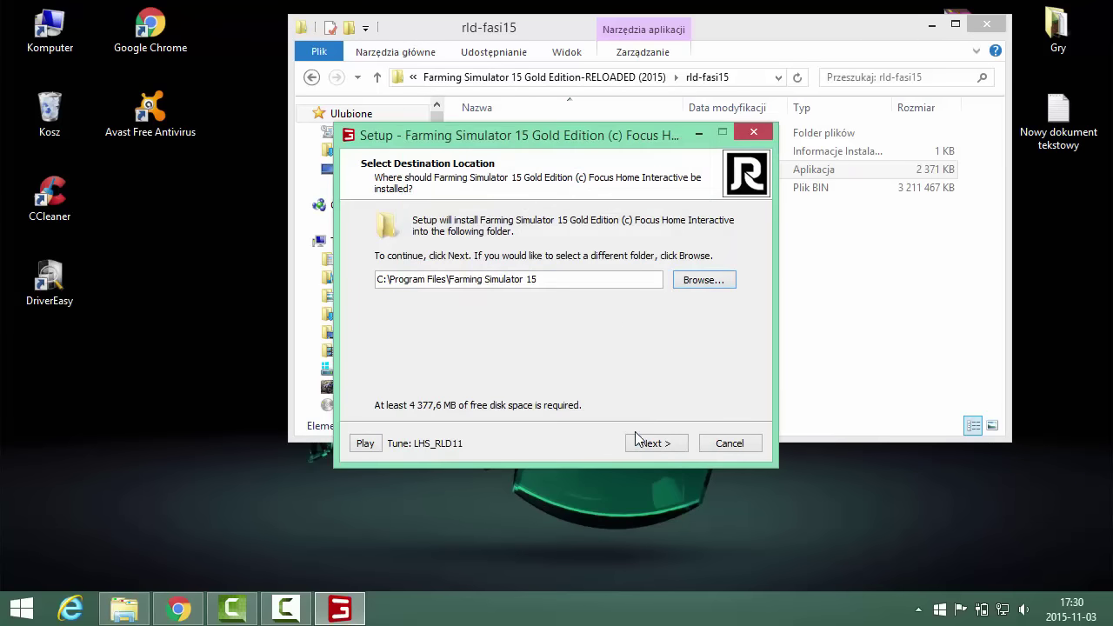
left_click(688, 289)
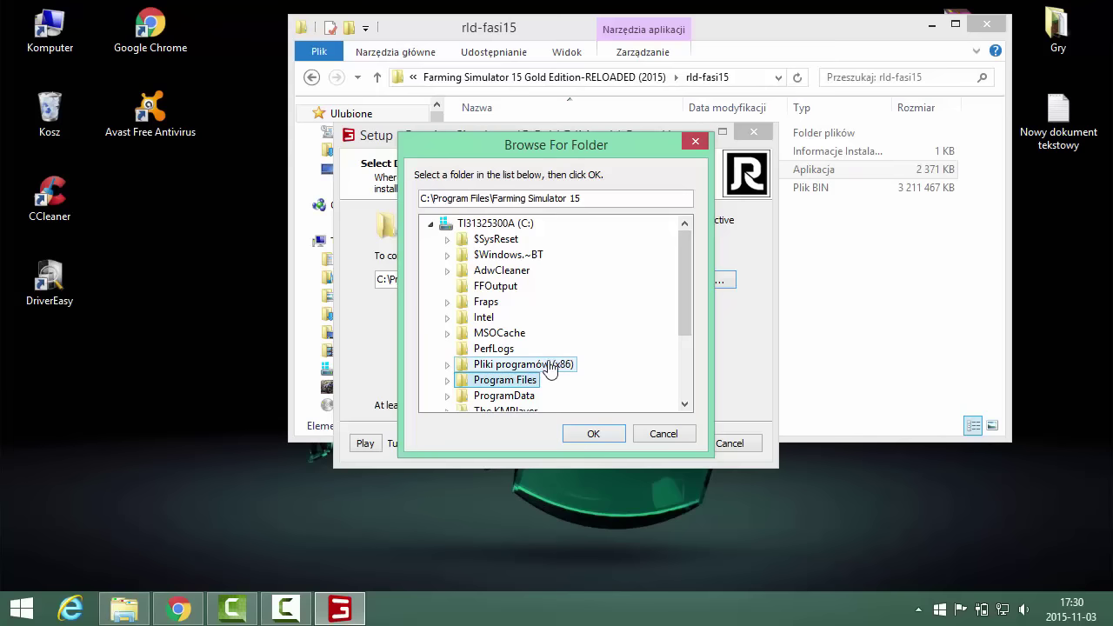
left_click(658, 436)
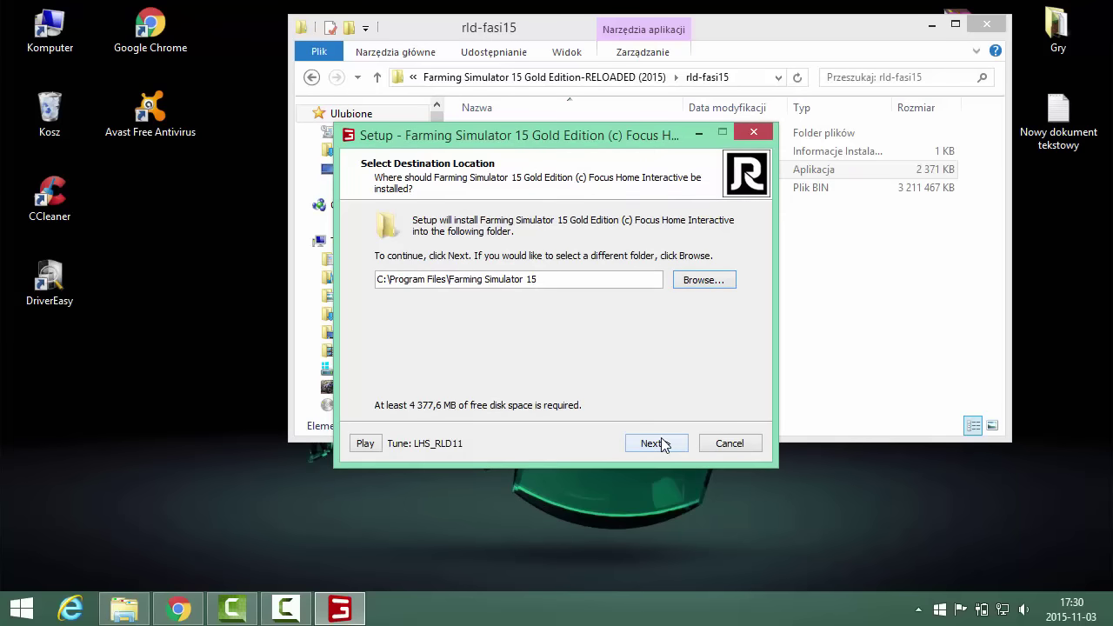
left_click(654, 443)
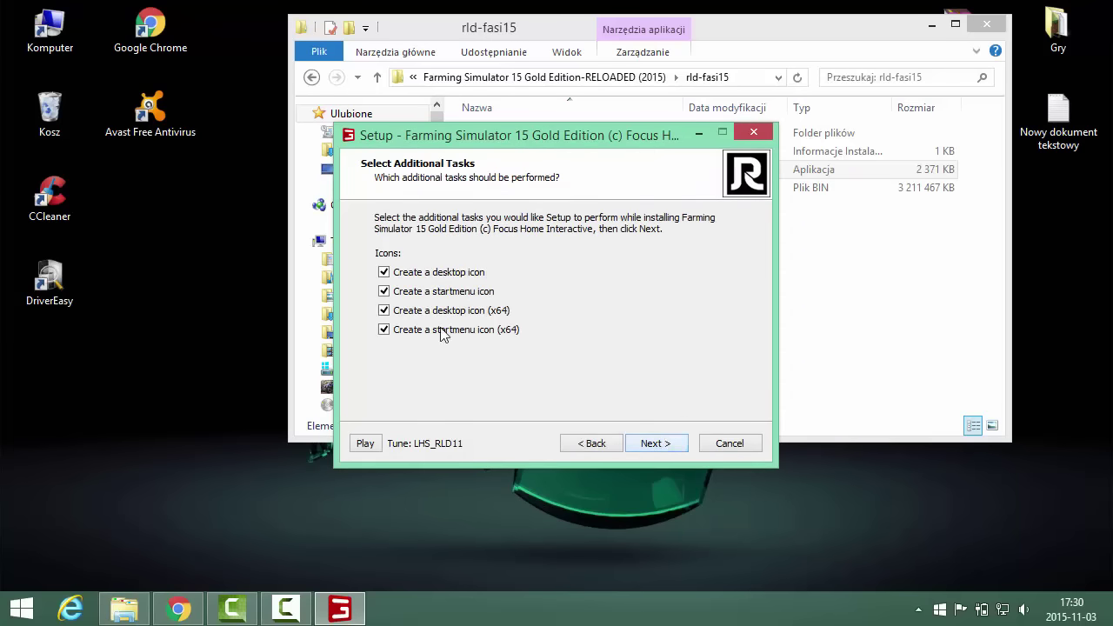
- Install the game with all four desktop and start menu icons, and finish the wizard without running DXSETUP.exe
left_click(655, 444)
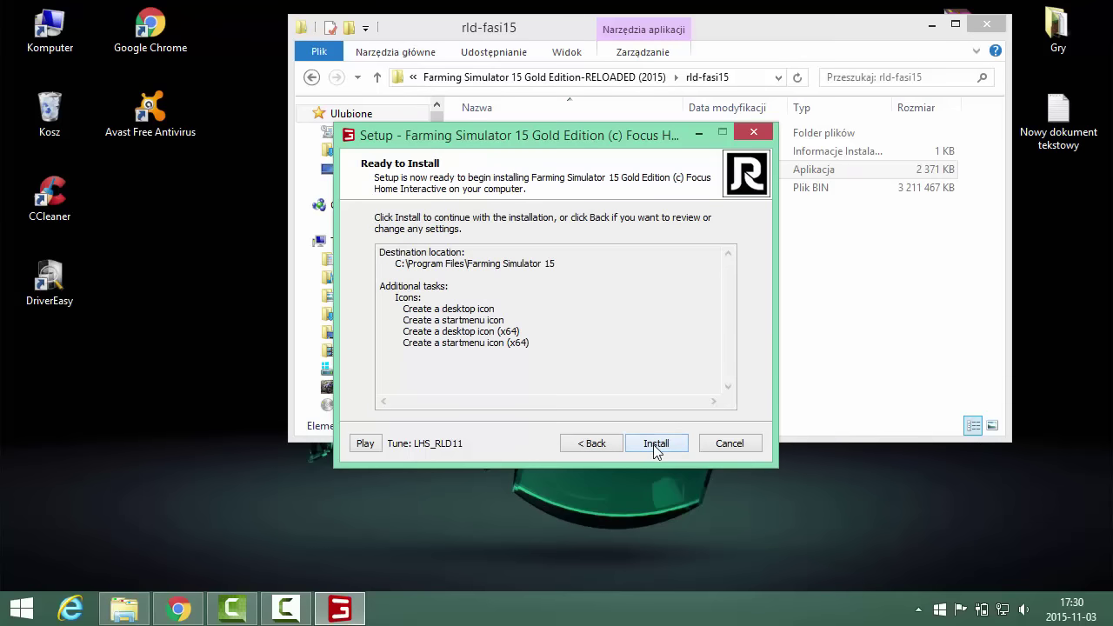
left_click(653, 445)
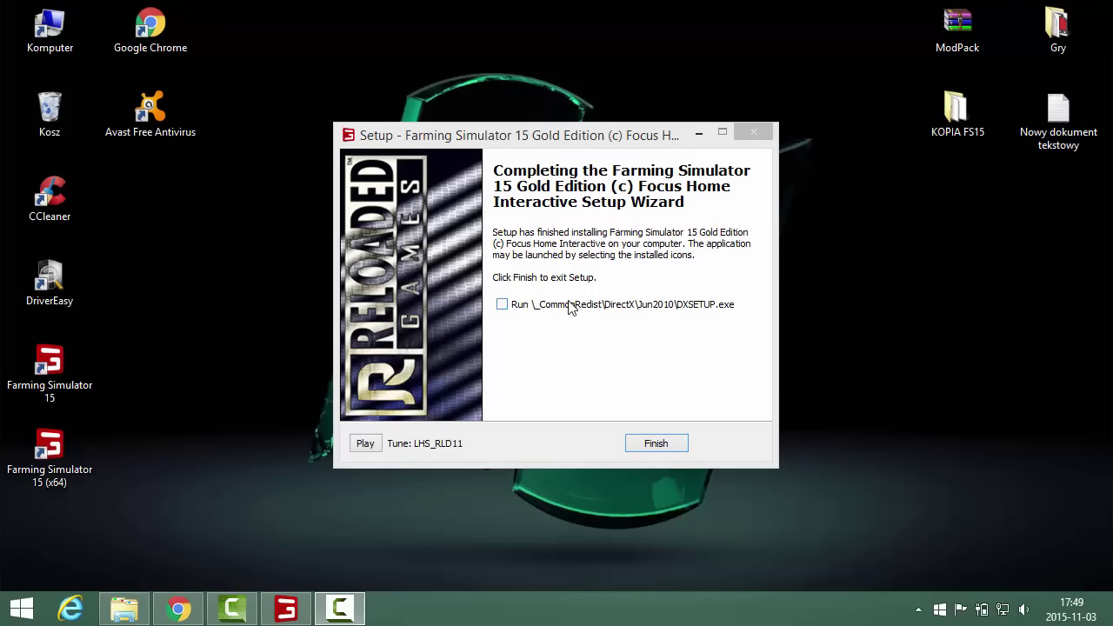
left_click(664, 446)
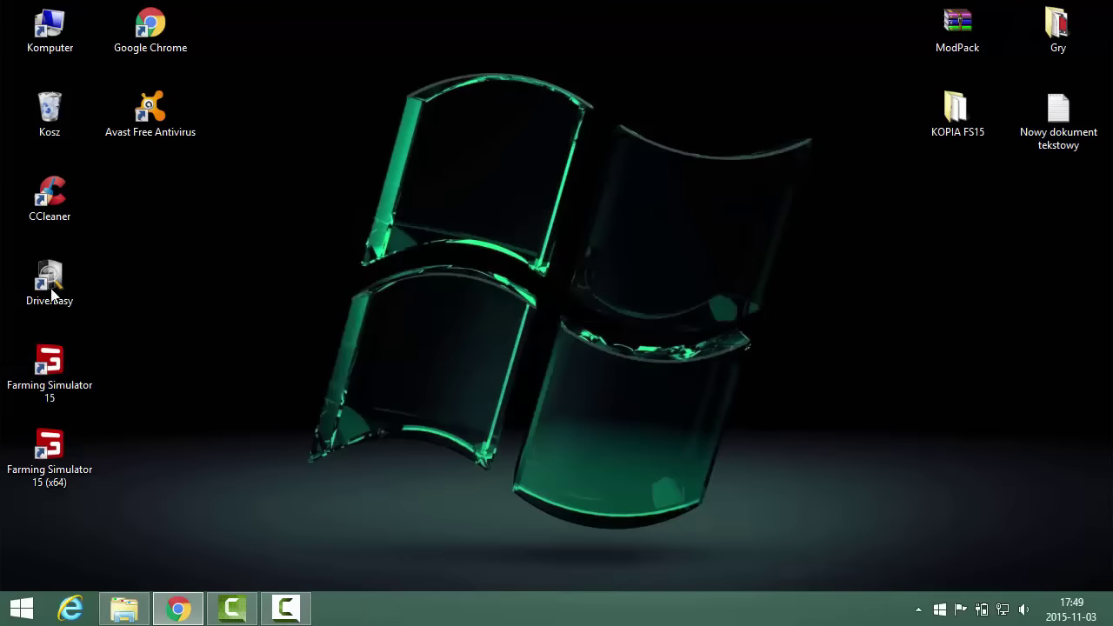
- Launch DAEMON Tools Lite from the Gry folder on the desktop and close the folder window
left_click(50, 370)
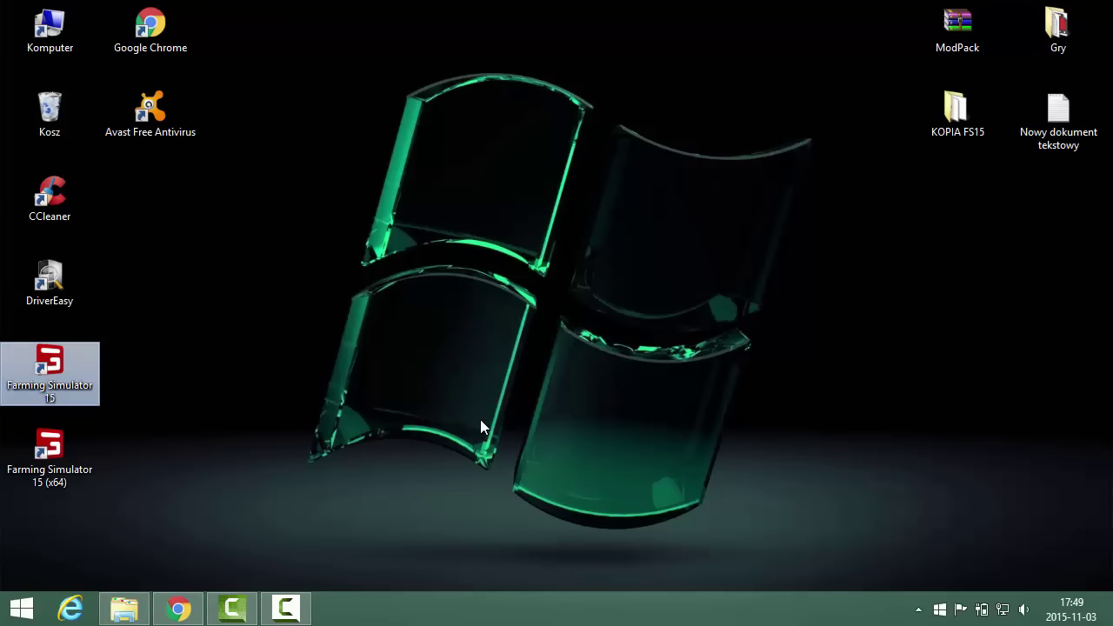
left_click(1049, 27)
double_click(1047, 26)
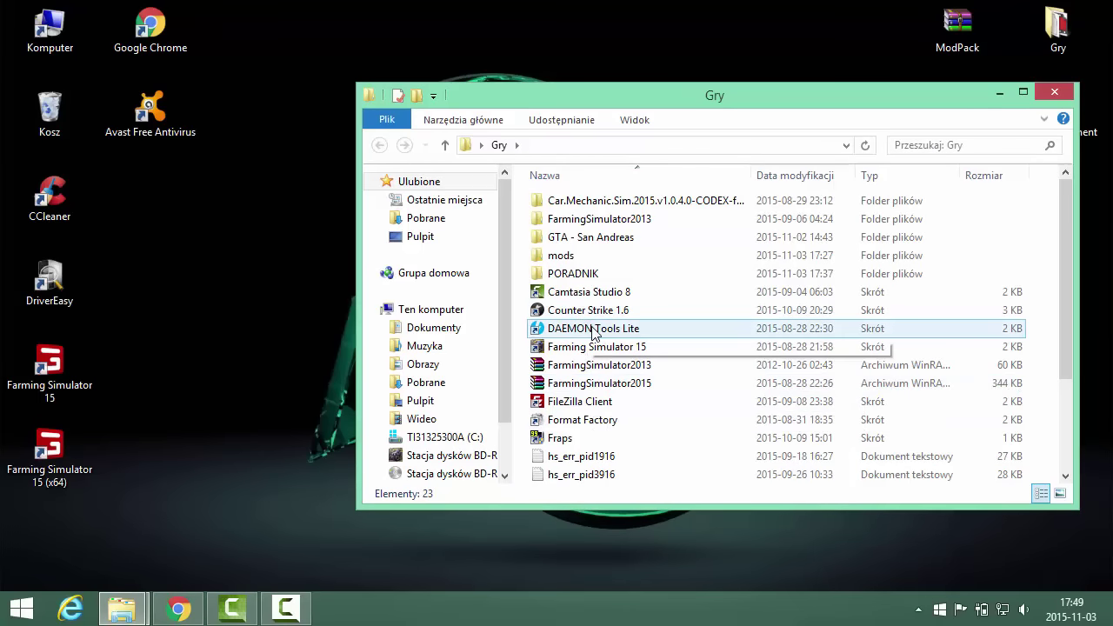
left_click(594, 330)
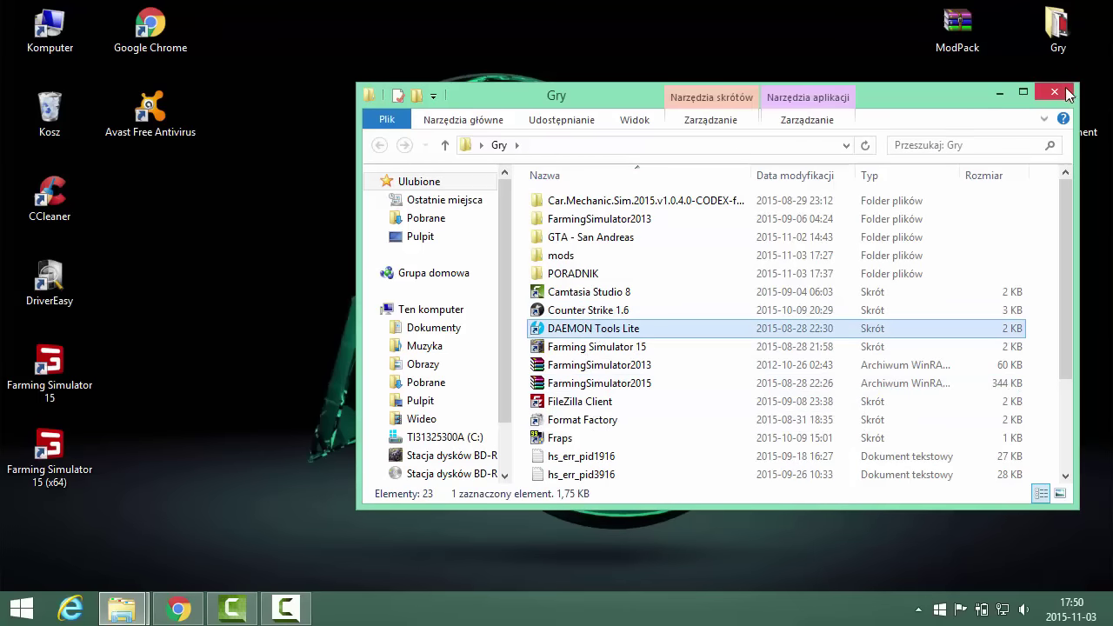
key("Return")
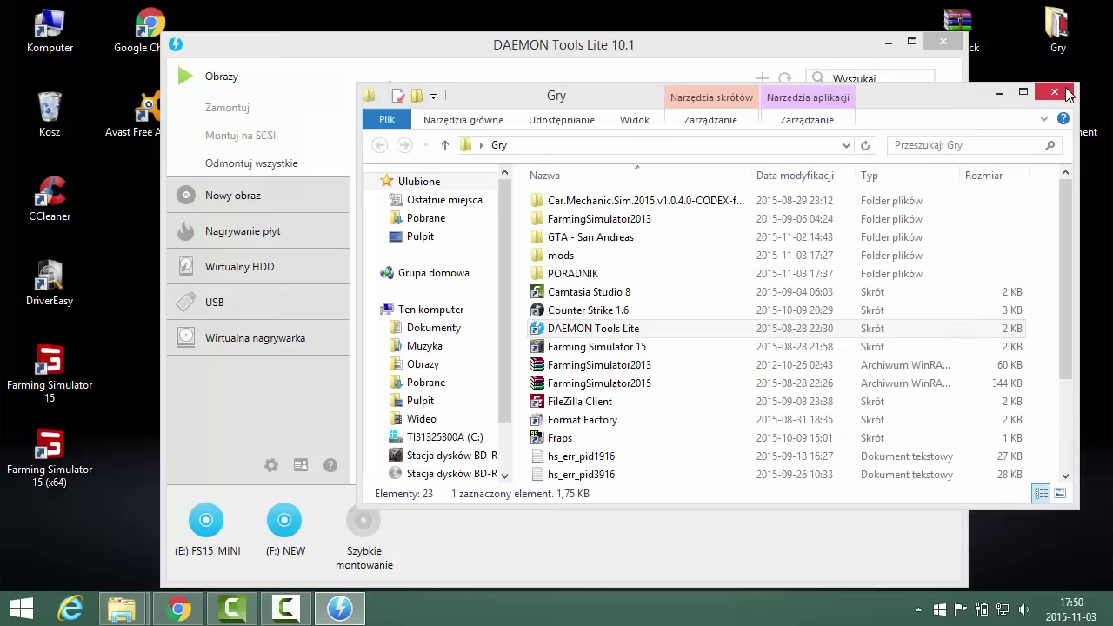
left_click(1054, 91)
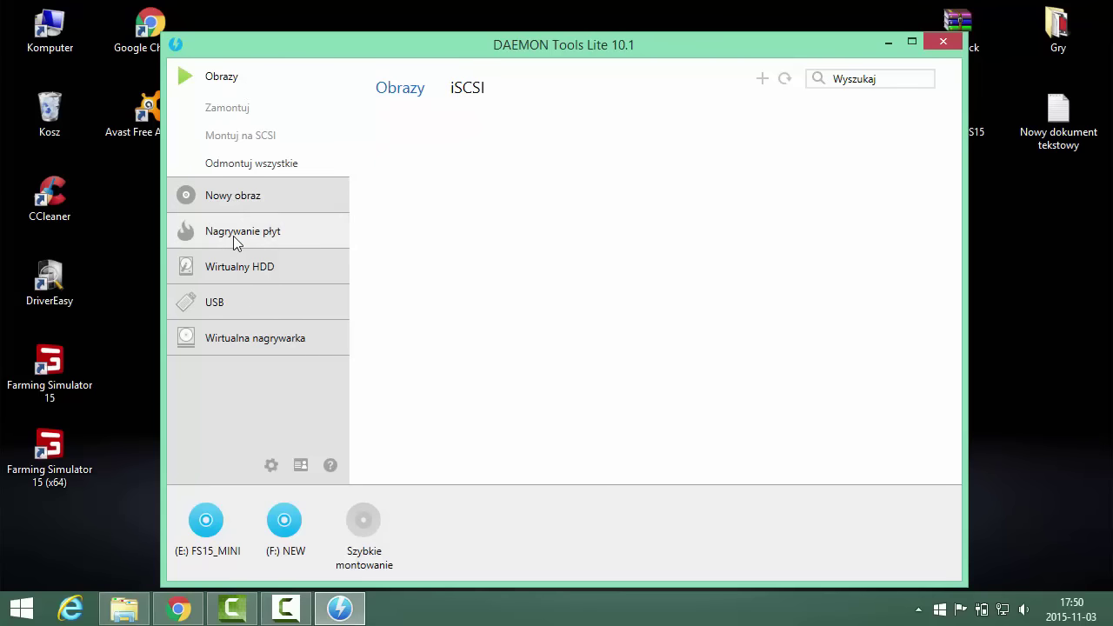
- Start a quick mount and browse to the desktop for the disc image
left_click(359, 527)
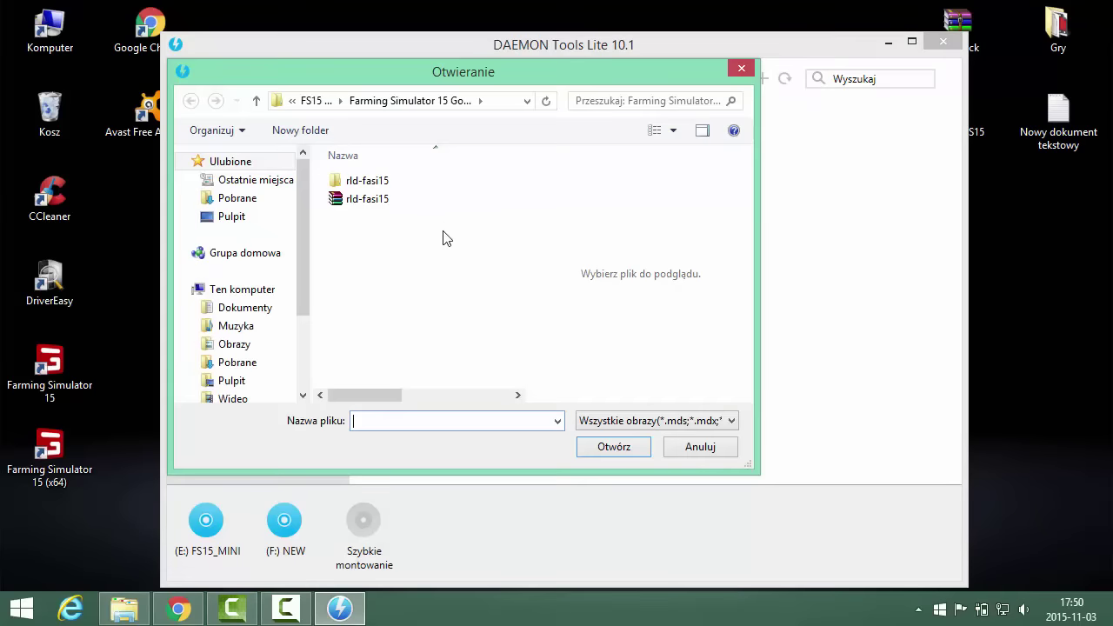
left_click(243, 217)
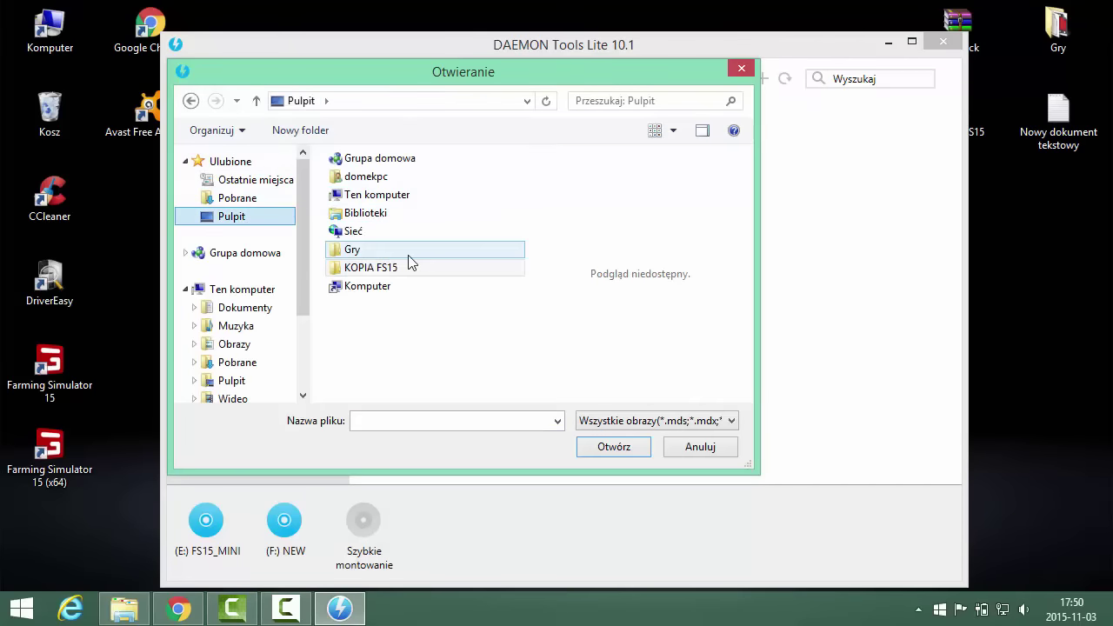
- Check the rld-fasi15 items in the Farming Simulator 15 Gold Edition-RELOADED (2015) folder inside KOPIA FS15, and close the folder window
left_click(982, 122)
double_click(983, 121)
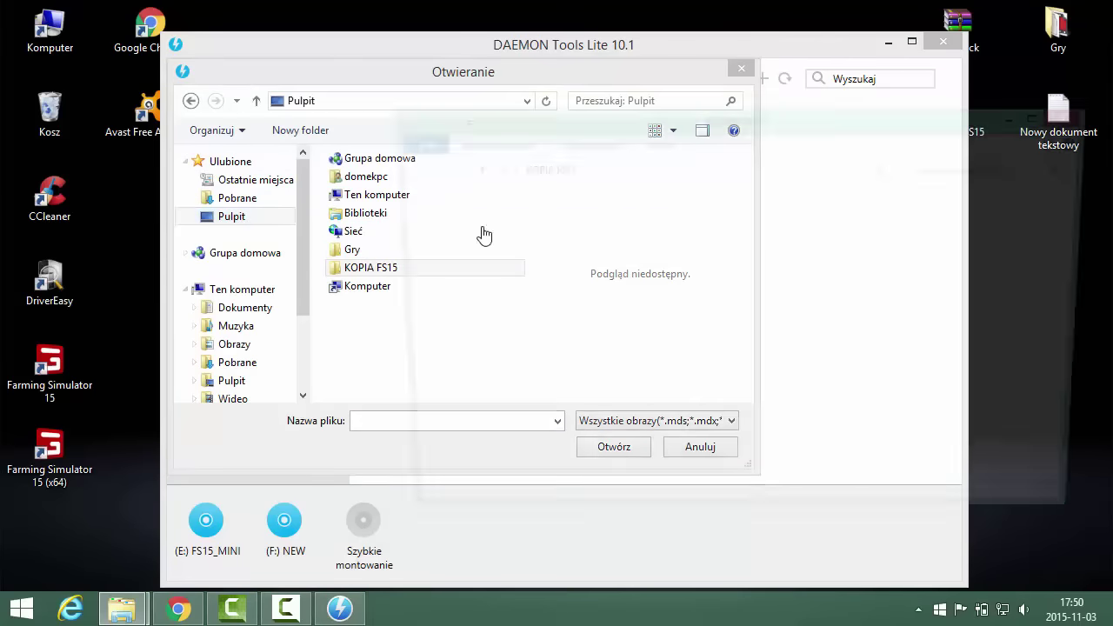
double_click(629, 223)
double_click(608, 226)
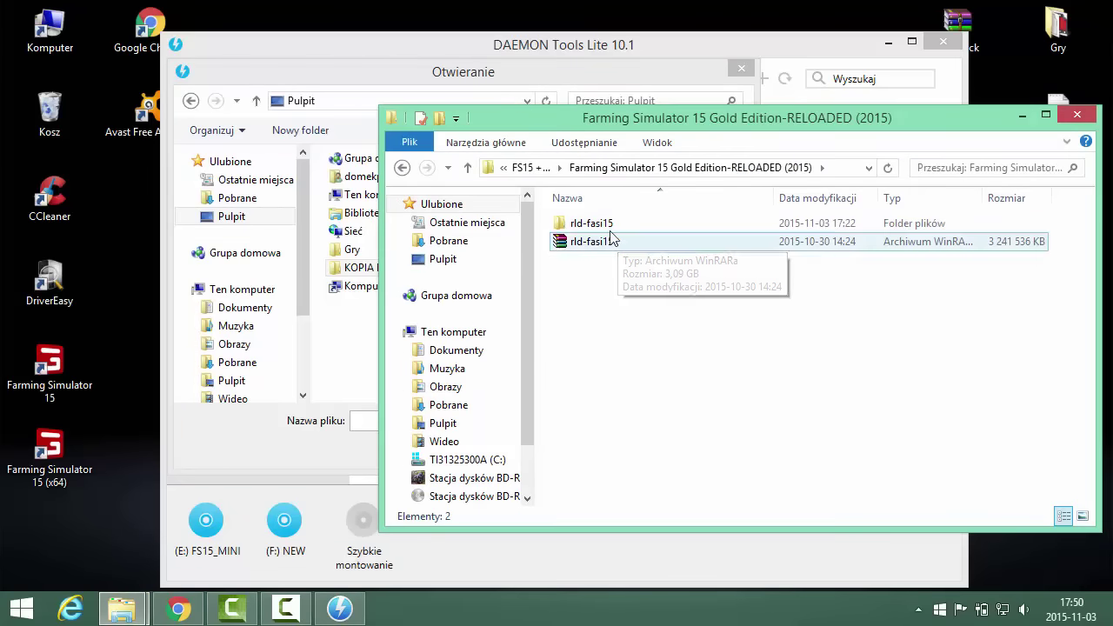
left_click(1090, 114)
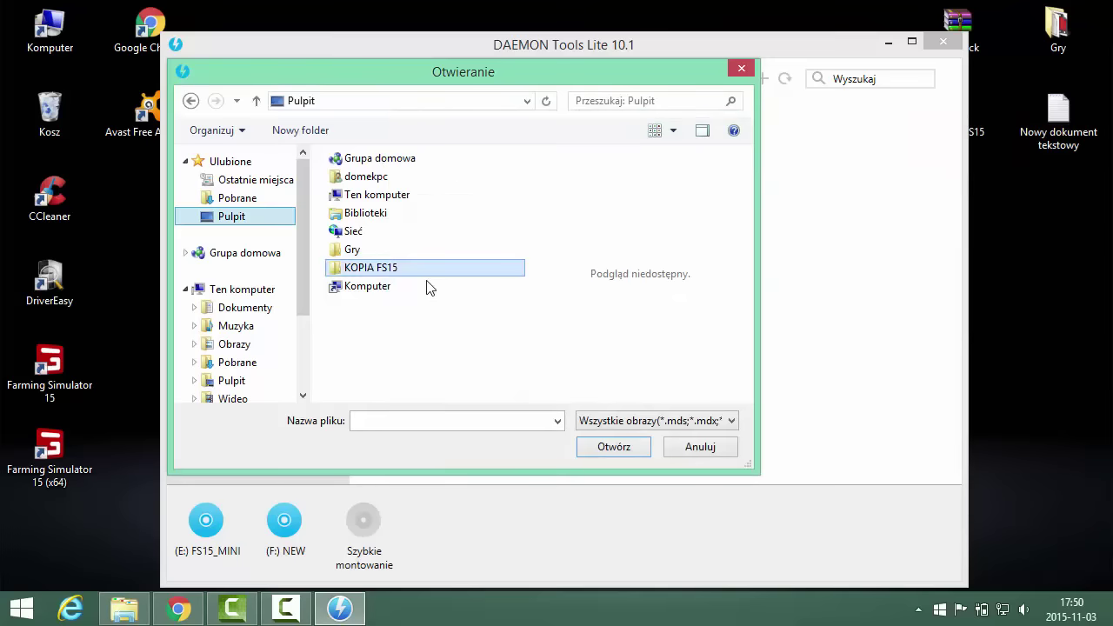
- Mount the rld-fasi15 image from KOPIA FS15, FS15 + Dodatek, Farming Simulator 15 Gold Edition folder, and minimize DAEMON Tools Lite
left_click(363, 276)
double_click(368, 268)
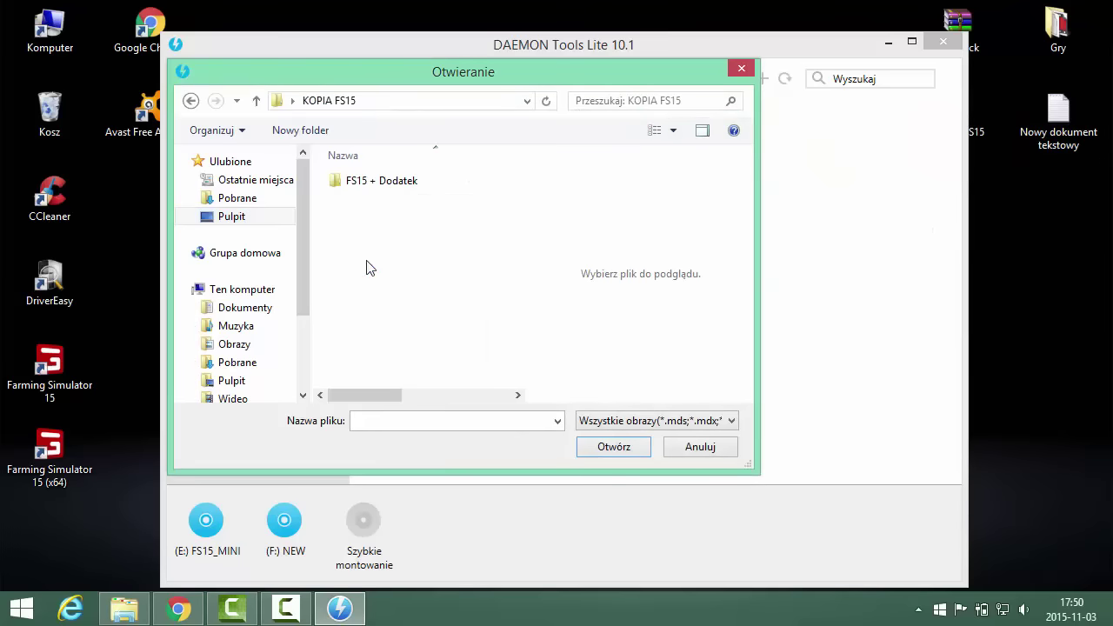
double_click(366, 182)
double_click(363, 184)
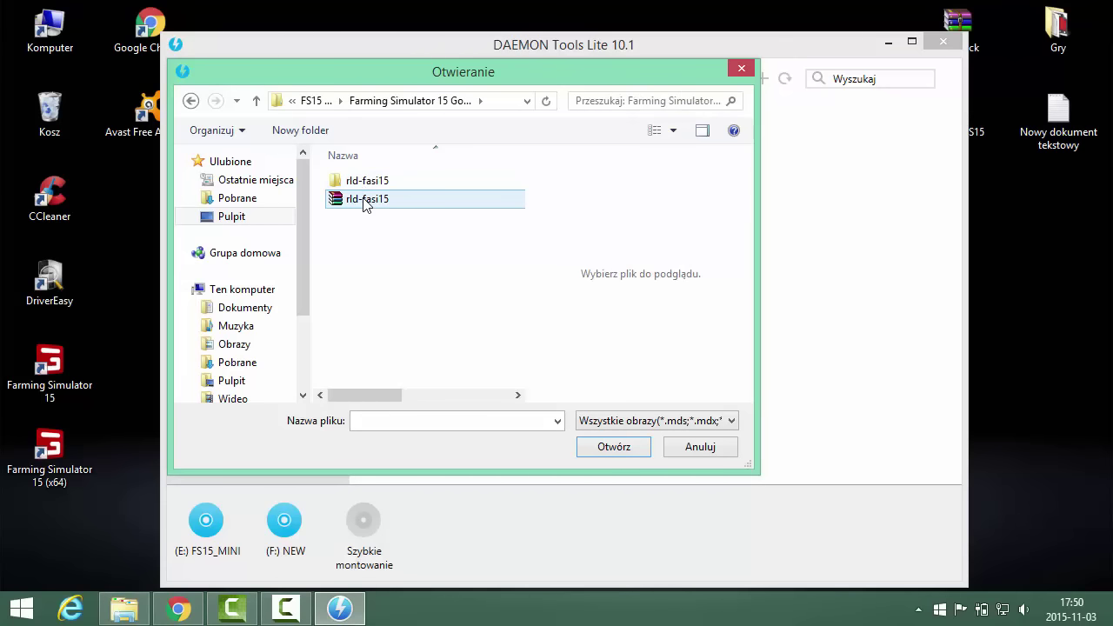
left_click(365, 200)
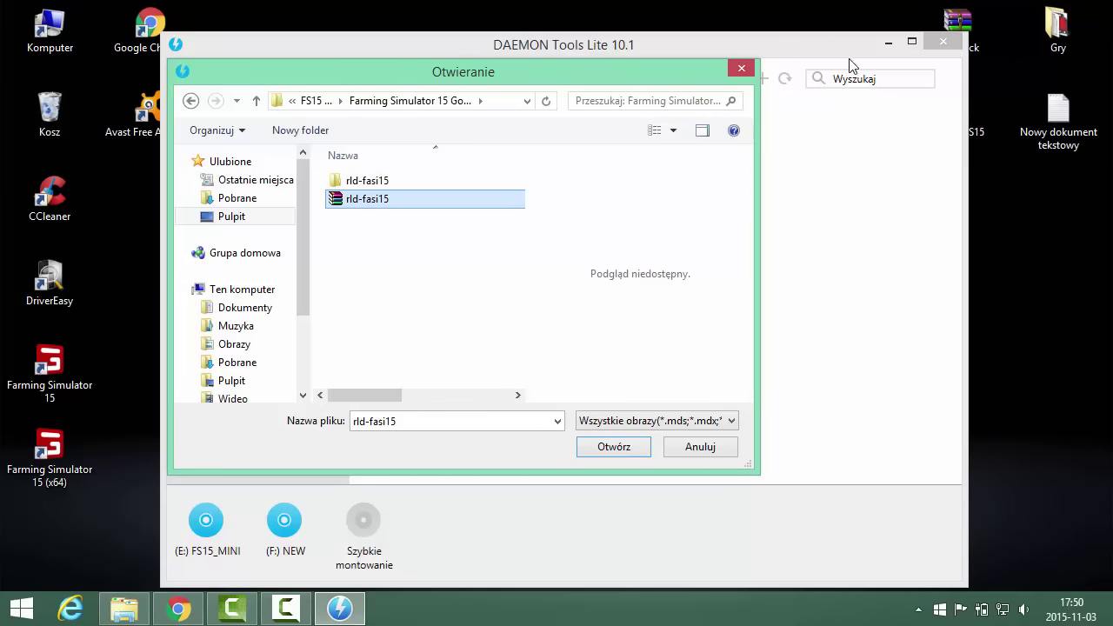
left_click(608, 449)
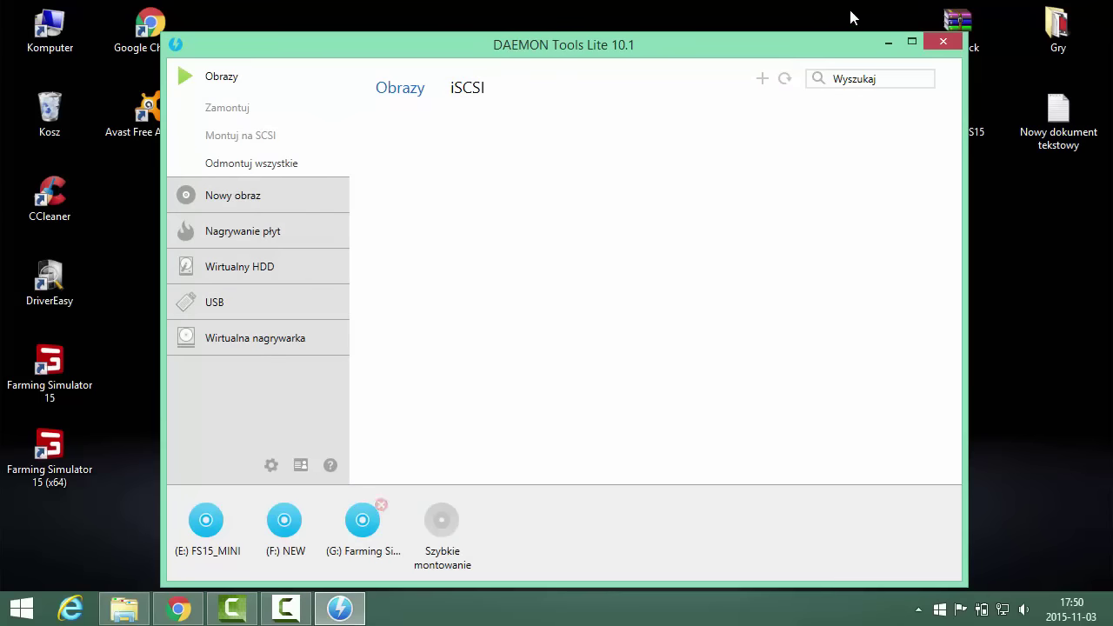
left_click(888, 45)
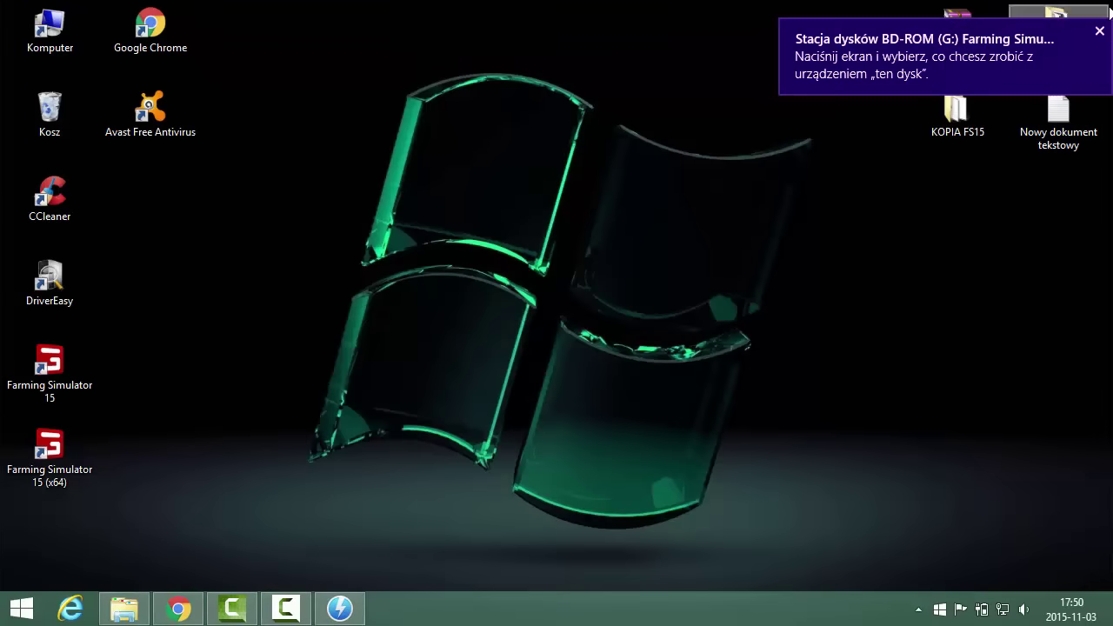
- Examine the mounted Farming Simulator 15 drive among the computer's devices and drives, and close the window
double_click(1058, 15)
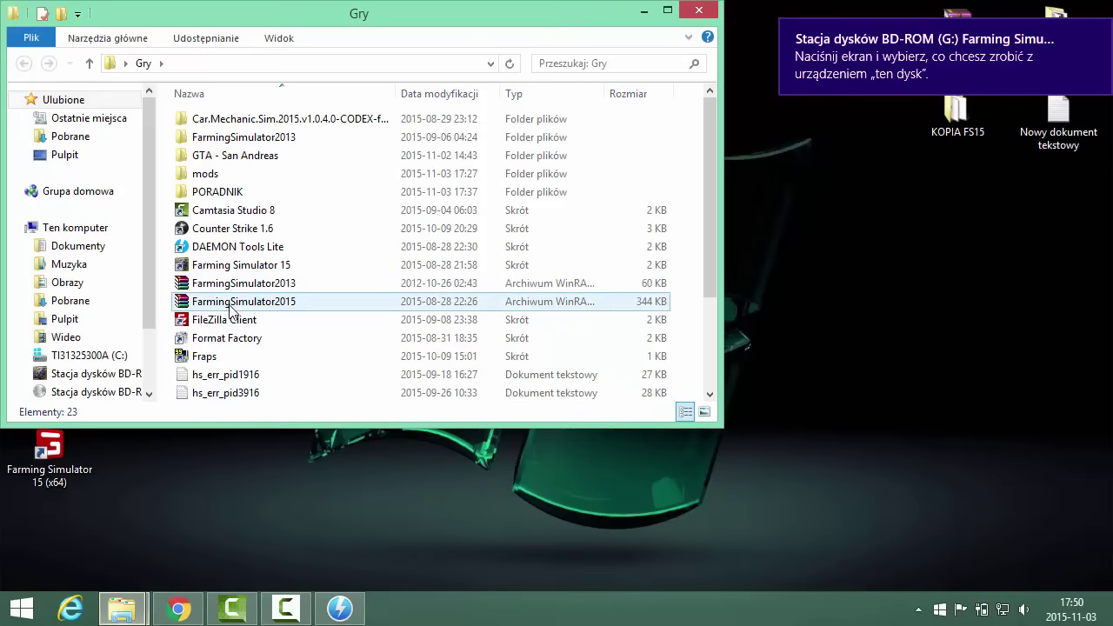
left_click(75, 227)
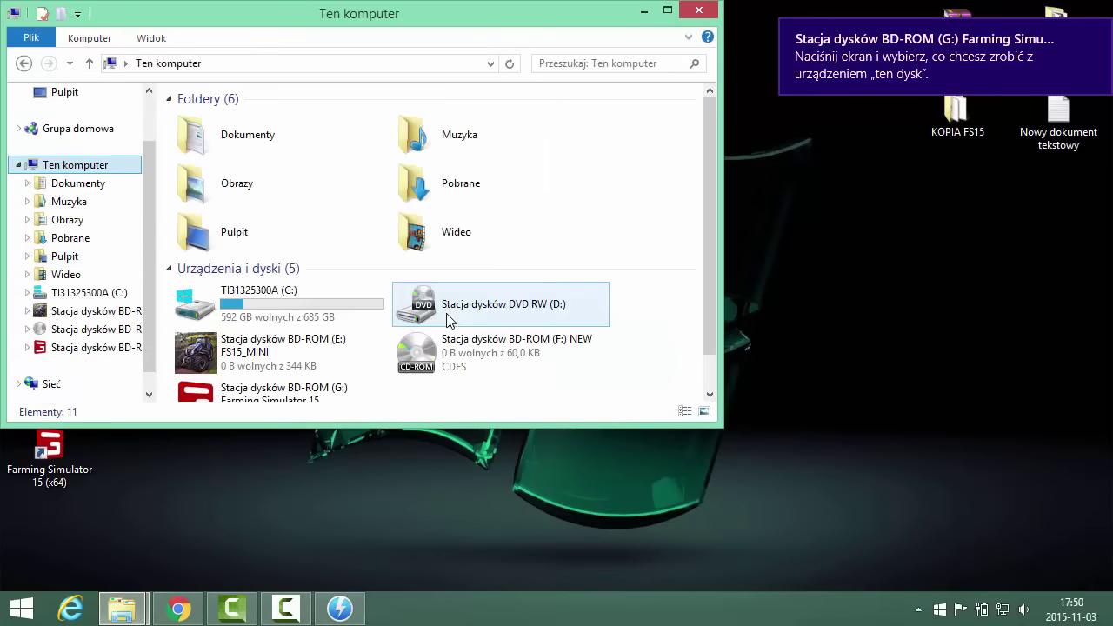
scroll(300, 369, "down", 1)
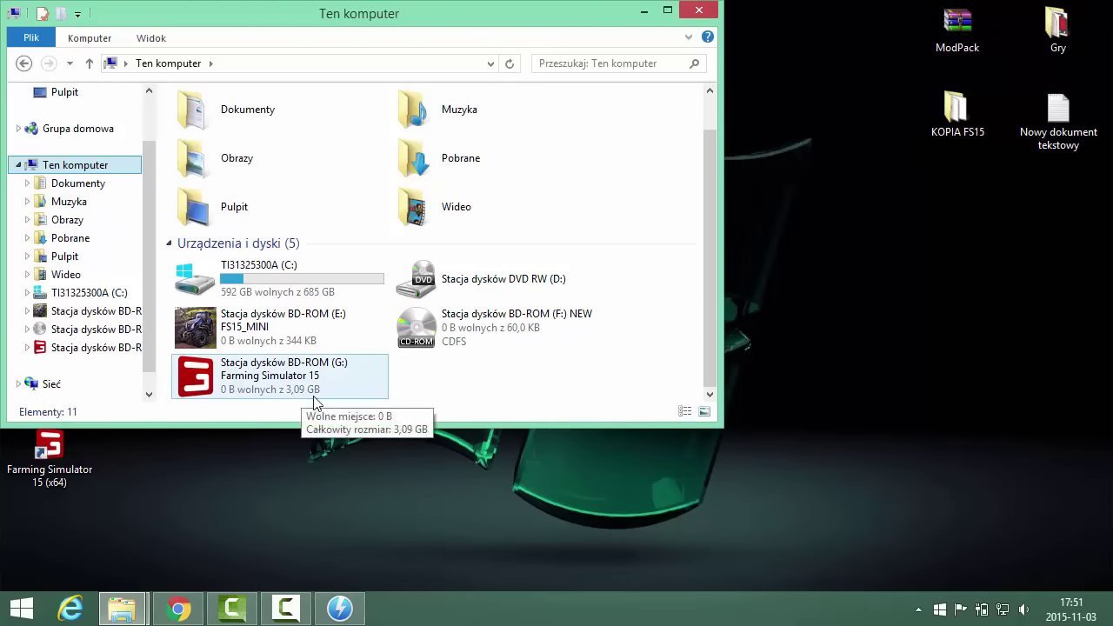
left_click(709, 18)
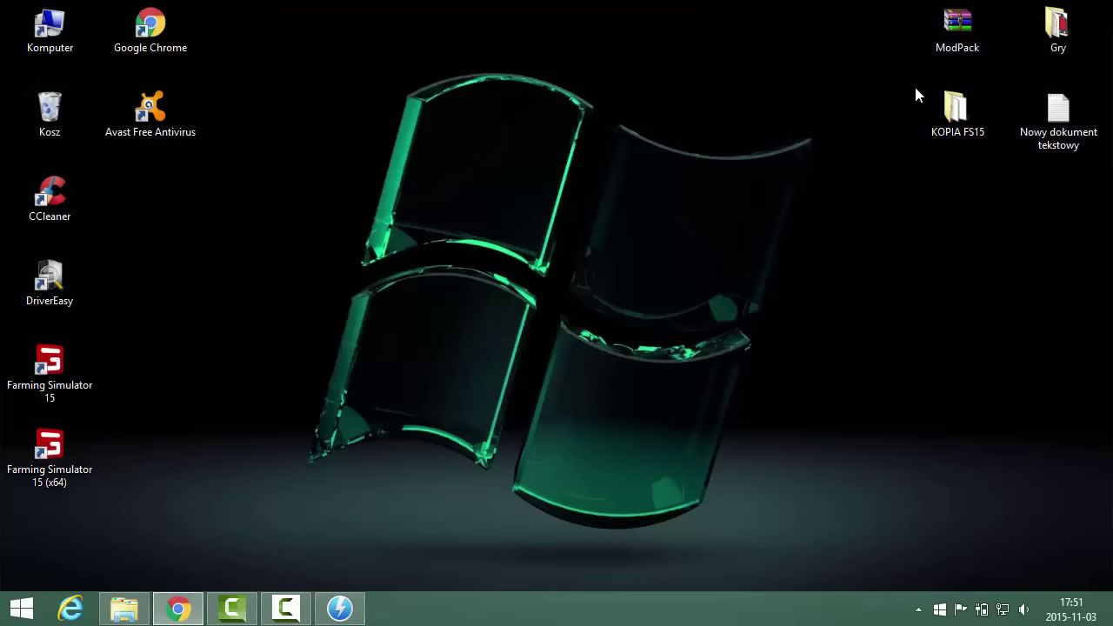
- Examine the FarmingSimulator2015OficjalnyDodatek archives and the rld-fasi15 image in the KOPIA FS15 subfolders, and close the folder window
double_click(954, 114)
double_click(226, 142)
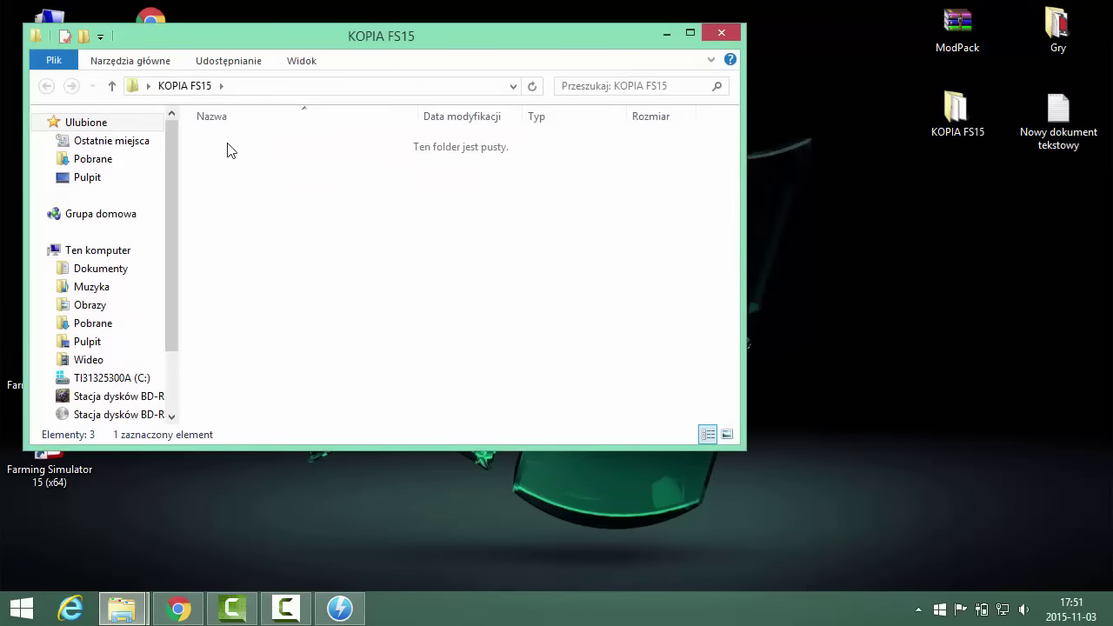
left_click_drag(232, 247, 250, 162)
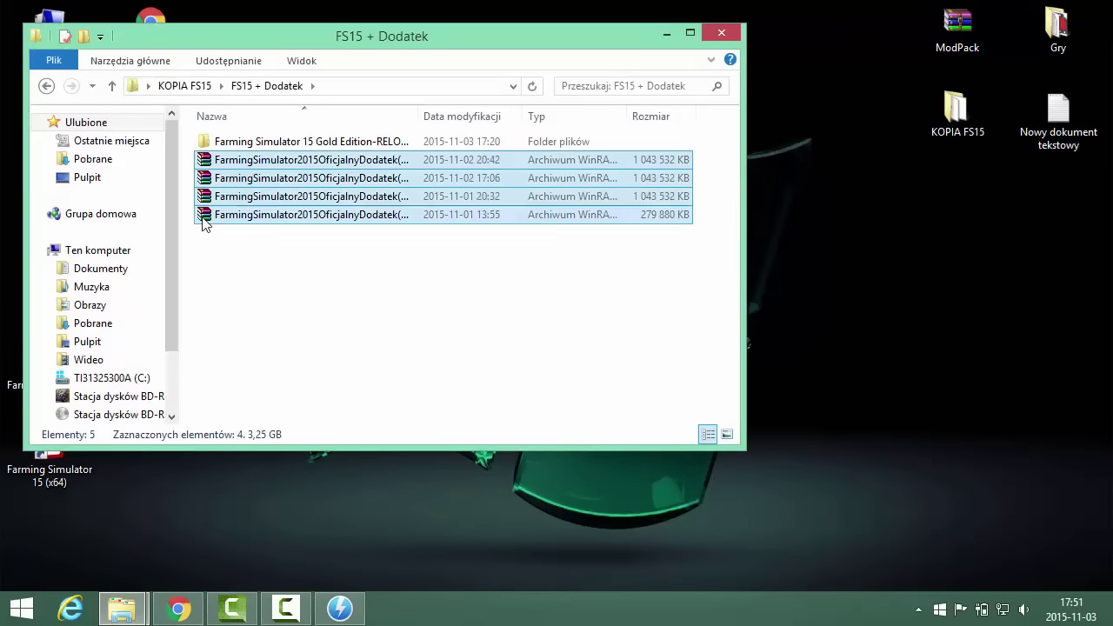
double_click(243, 142)
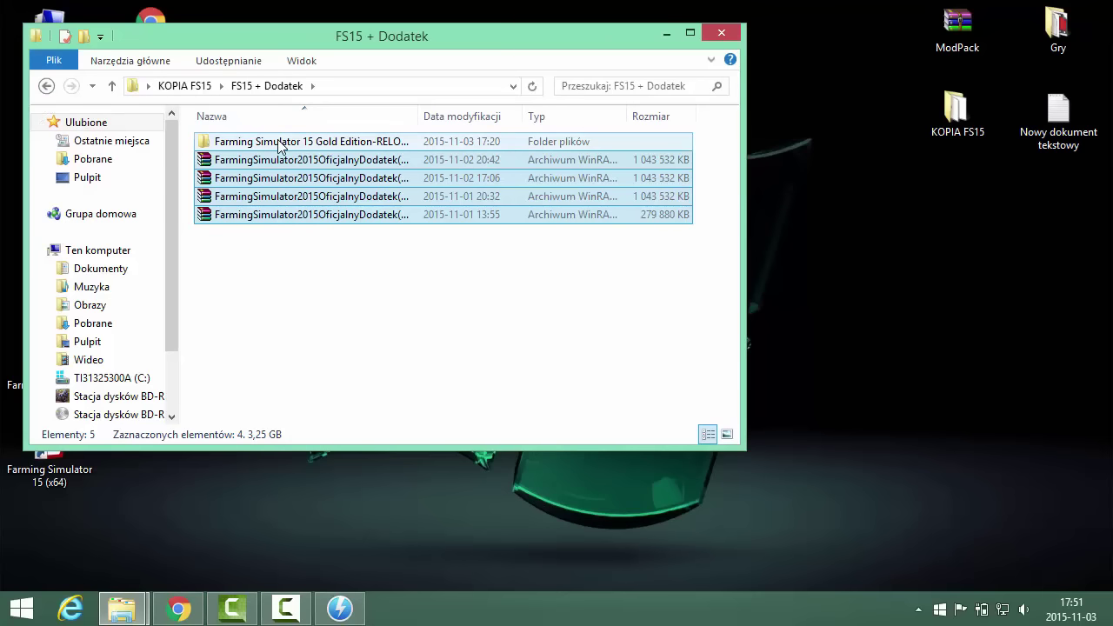
left_click(280, 159)
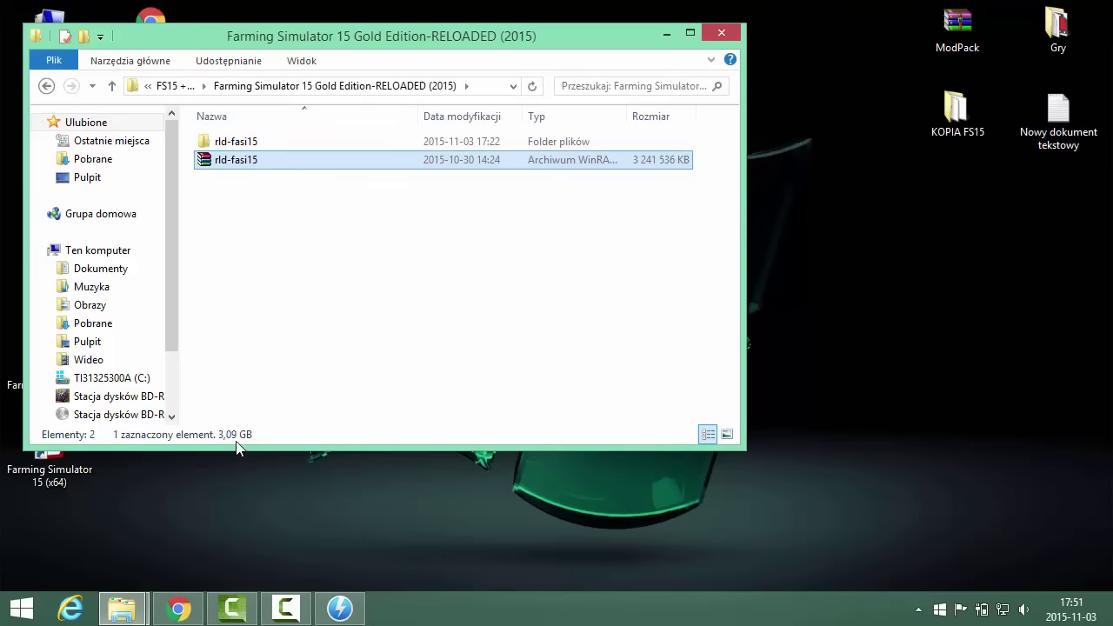
left_click(720, 34)
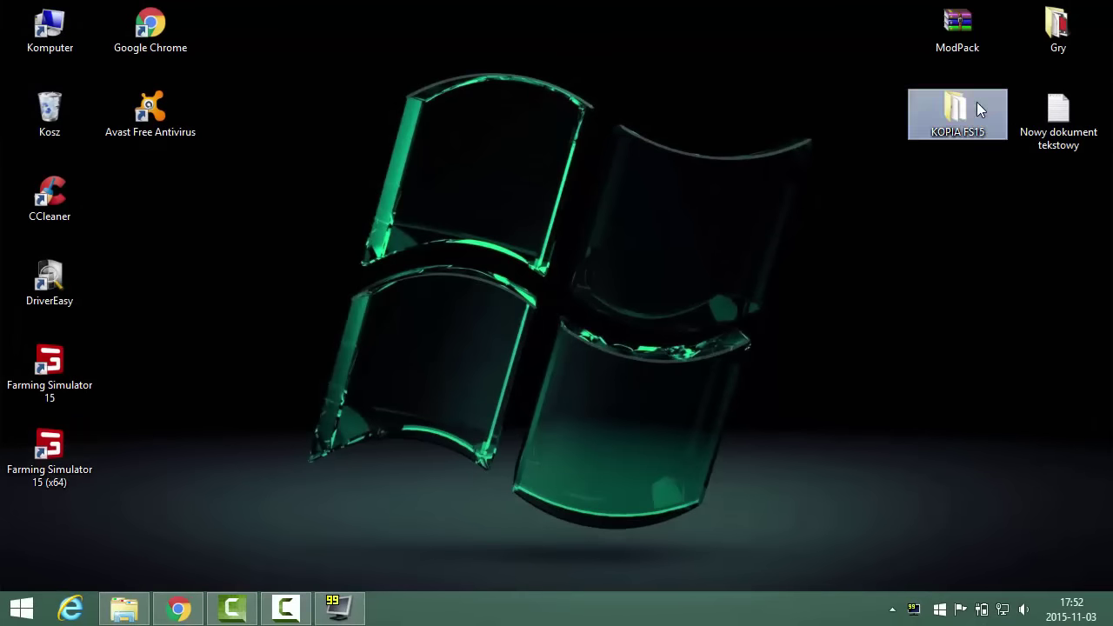
- Cut the x64 and x86 folders from the Crack folder inside the extracted rld-fasi15 folder of KOPIA FS15
double_click(951, 120)
double_click(320, 189)
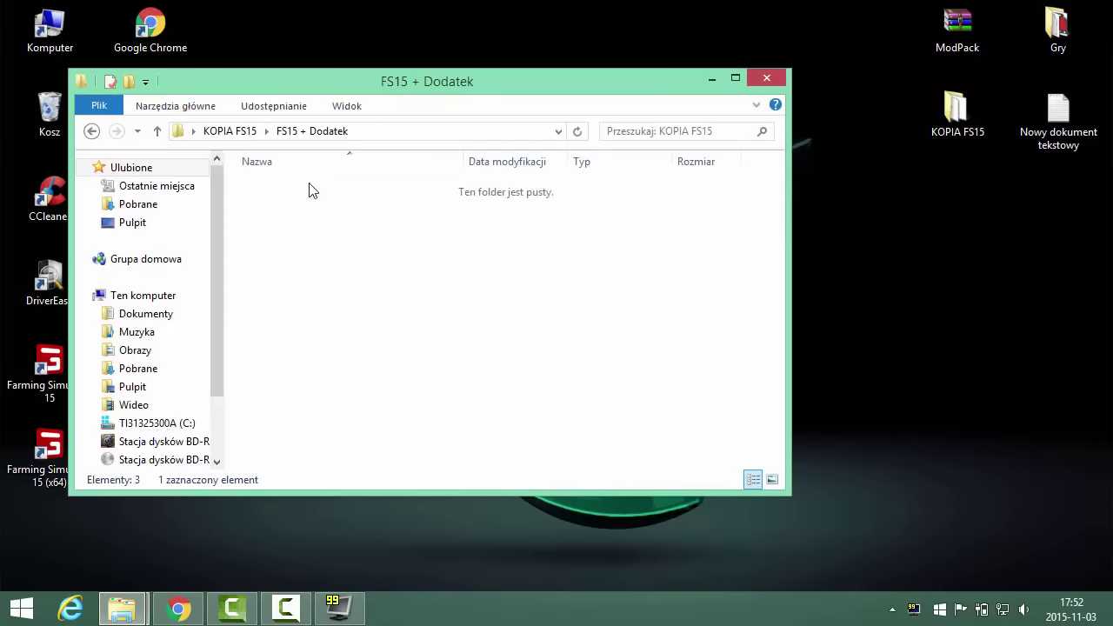
double_click(300, 188)
left_click(287, 193)
double_click(287, 189)
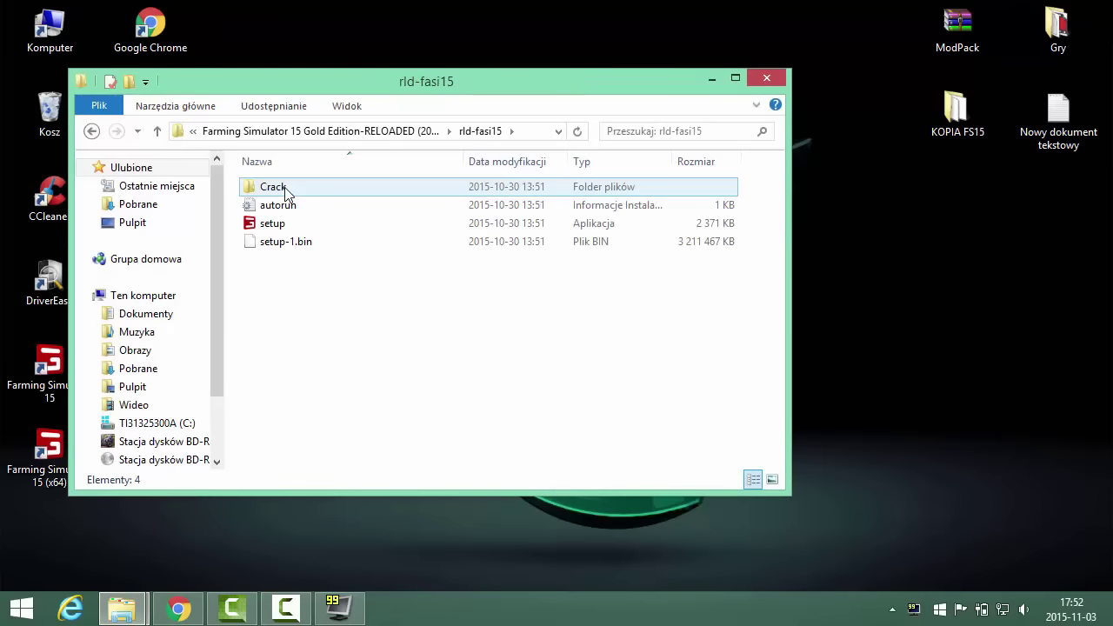
double_click(286, 188)
left_click_drag(287, 275, 268, 201)
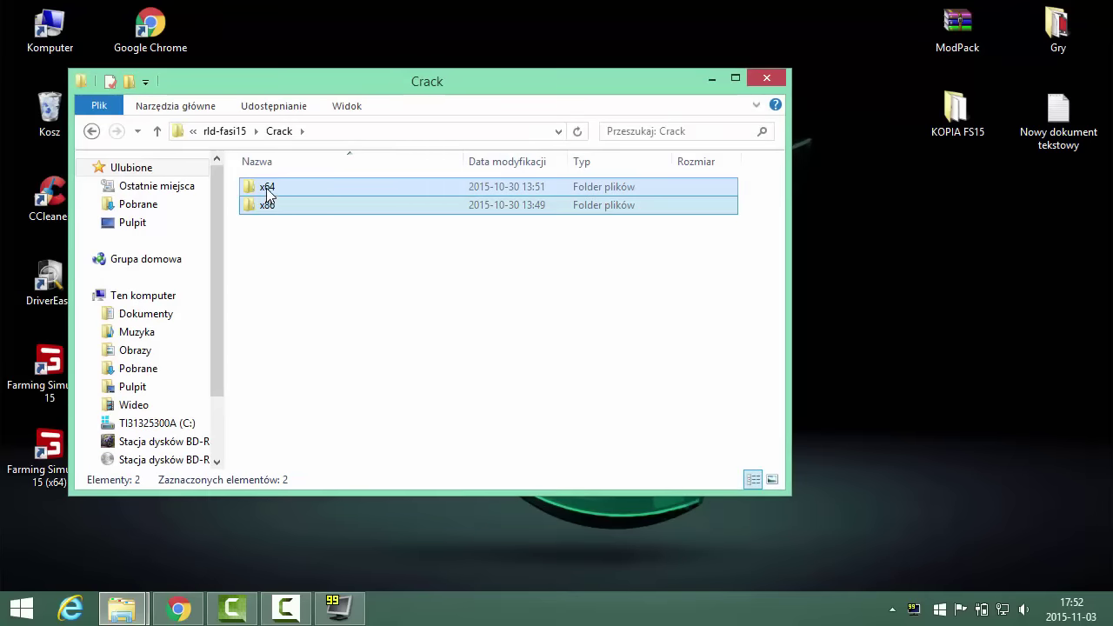
right_click(267, 196)
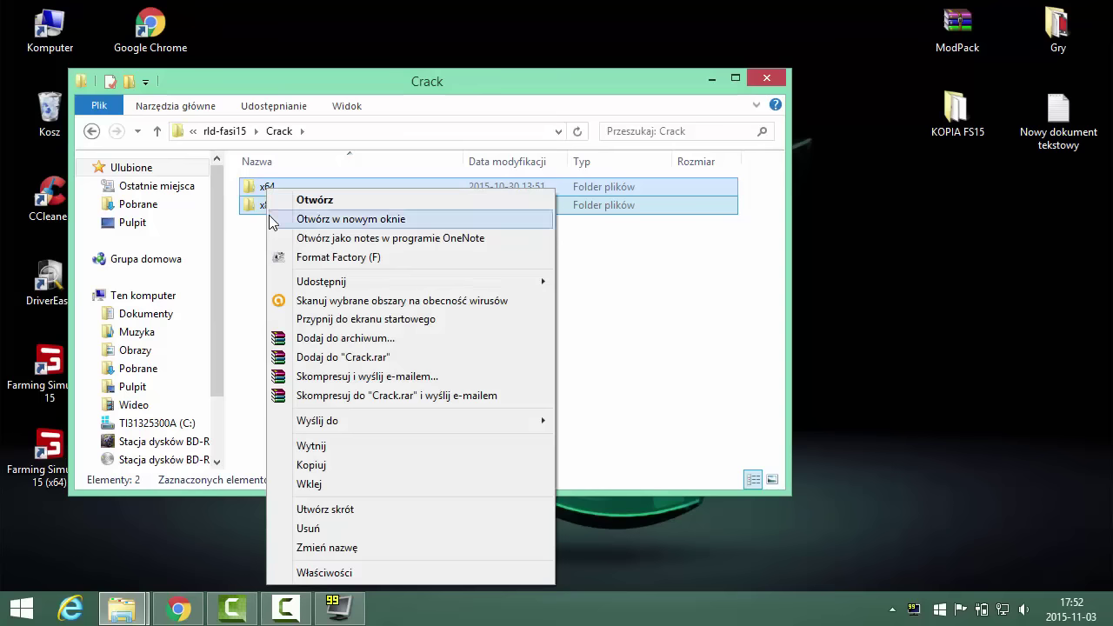
left_click(313, 446)
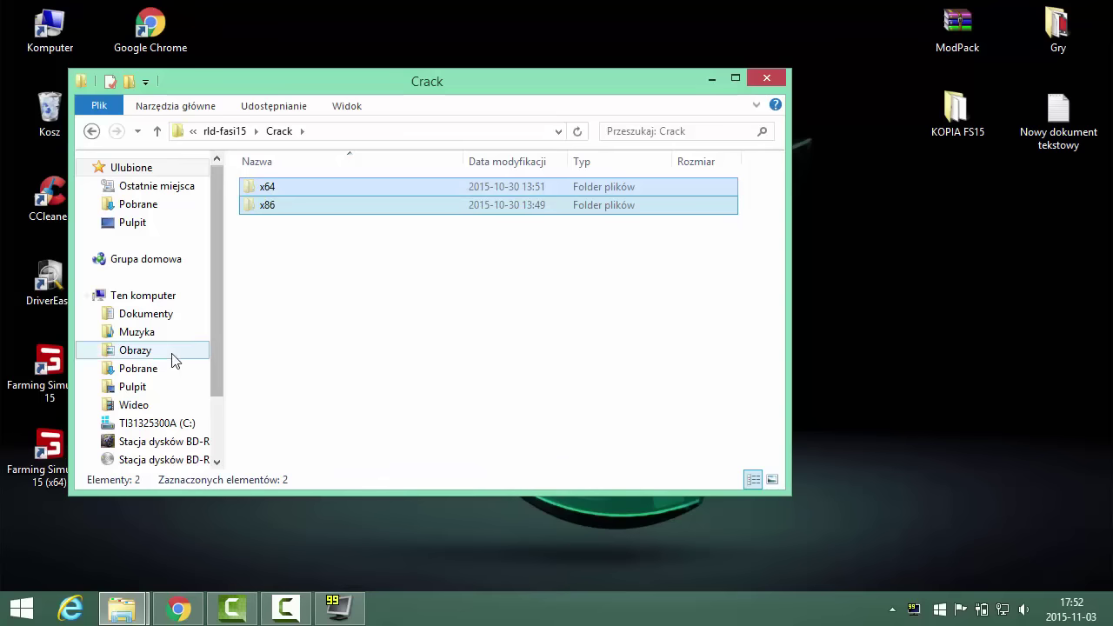
- Paste the cut folders into C:\Program Files\Farming Simulator 15, replacing existing files and granting administrator permission for all current items
left_click(151, 423)
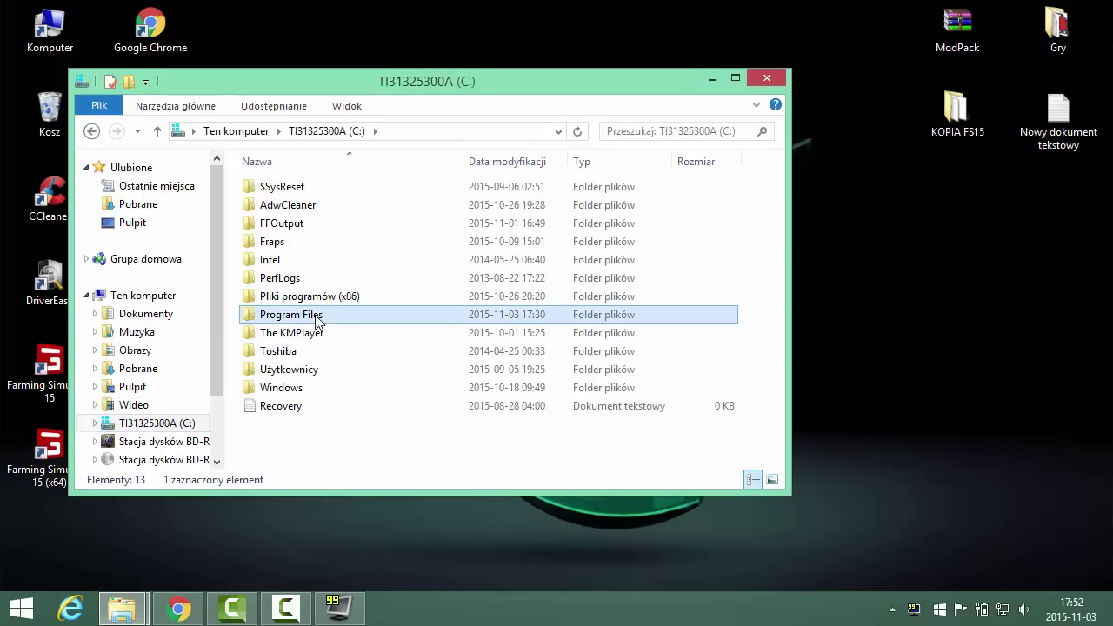
double_click(261, 317)
double_click(352, 335)
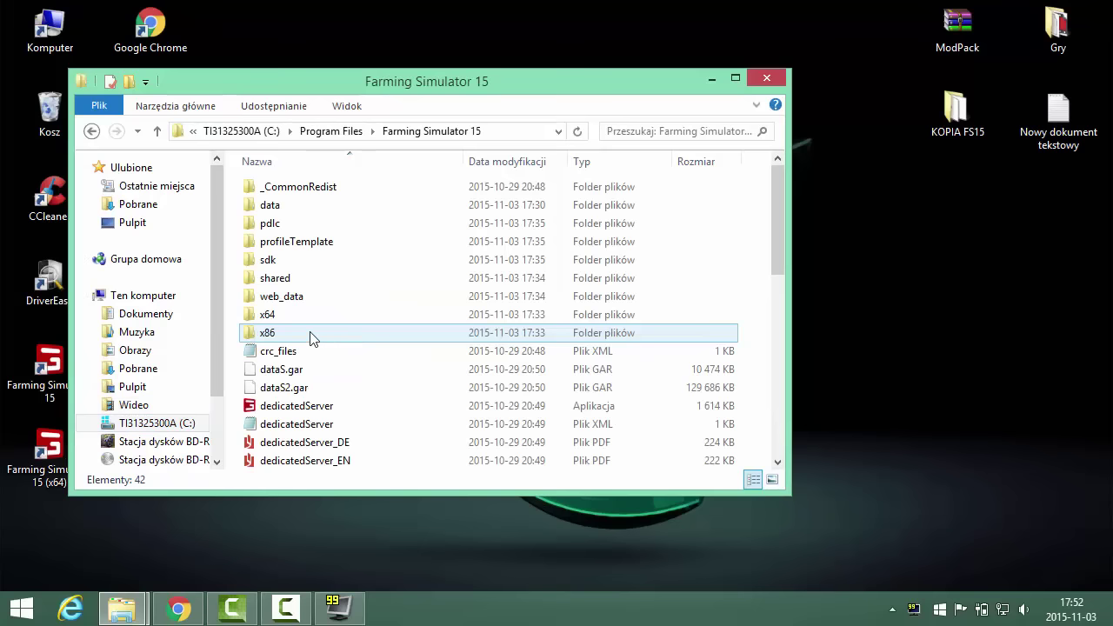
right_click(230, 321)
left_click(318, 190)
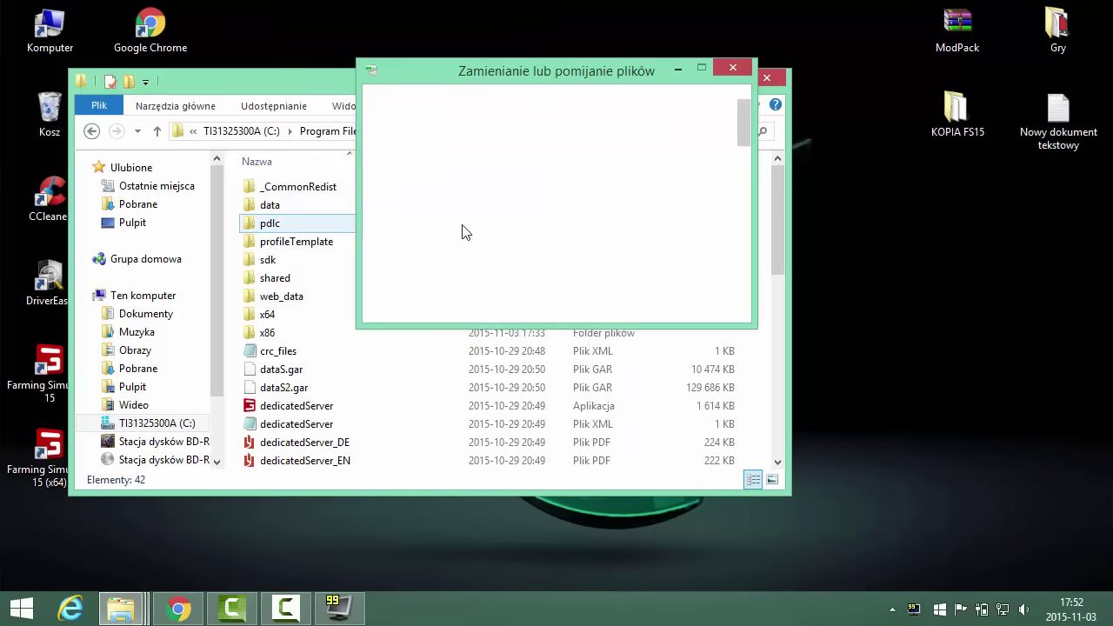
left_click(527, 184)
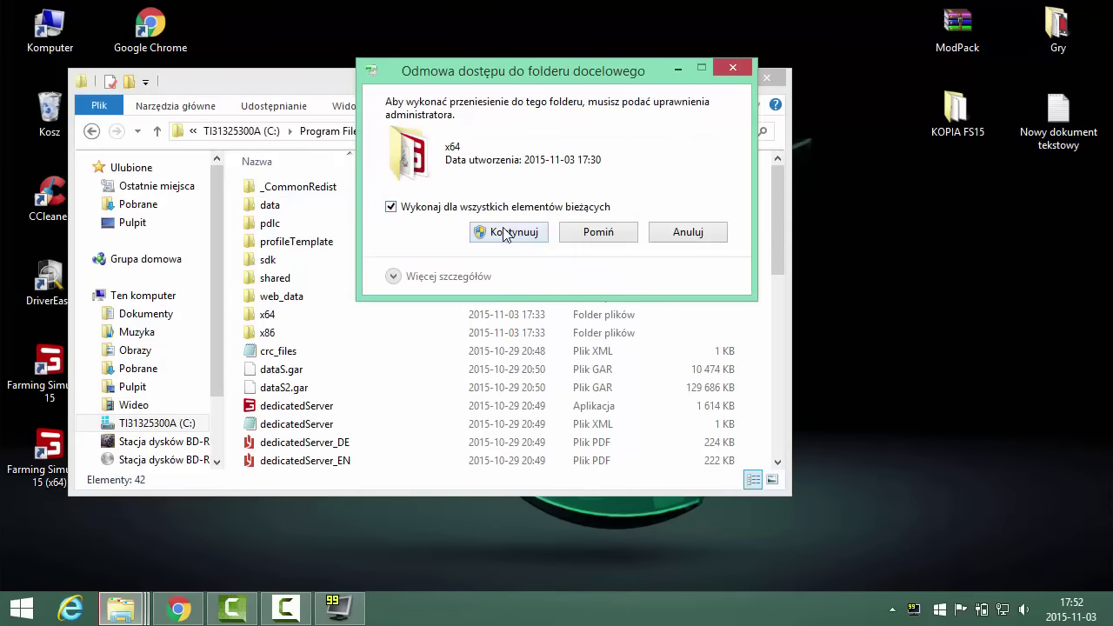
left_click(507, 232)
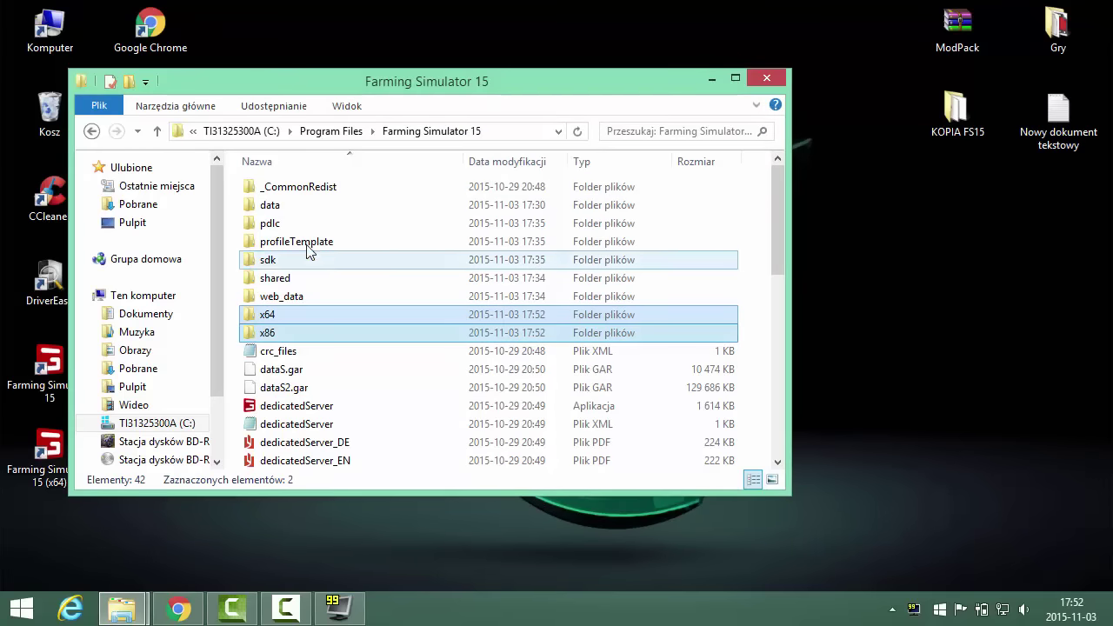
- Examine the add-on packs in the game's pdlc folder, return to the Farming Simulator 15 folder, and close the window
double_click(286, 223)
left_click_drag(290, 281, 344, 183)
left_click(317, 290)
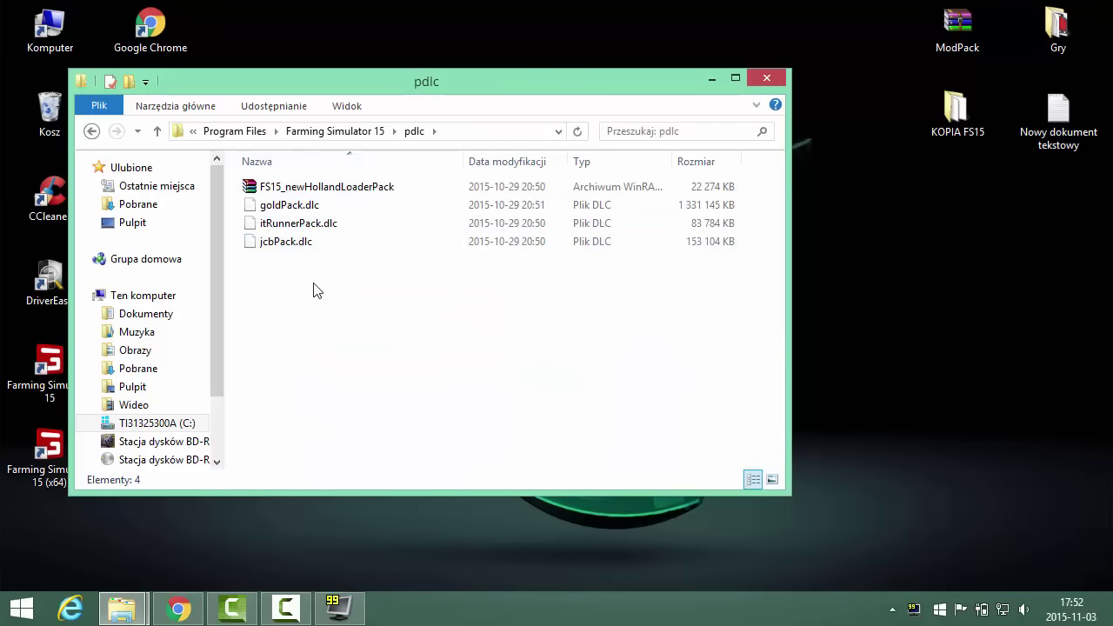
left_click(317, 223)
left_click(328, 187)
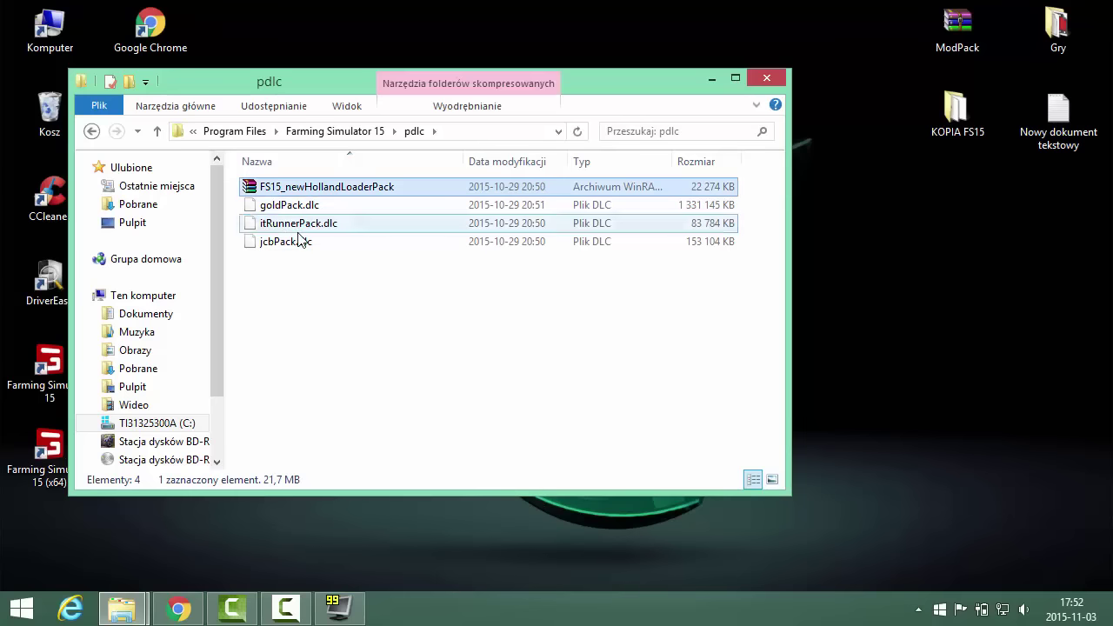
left_click(98, 133)
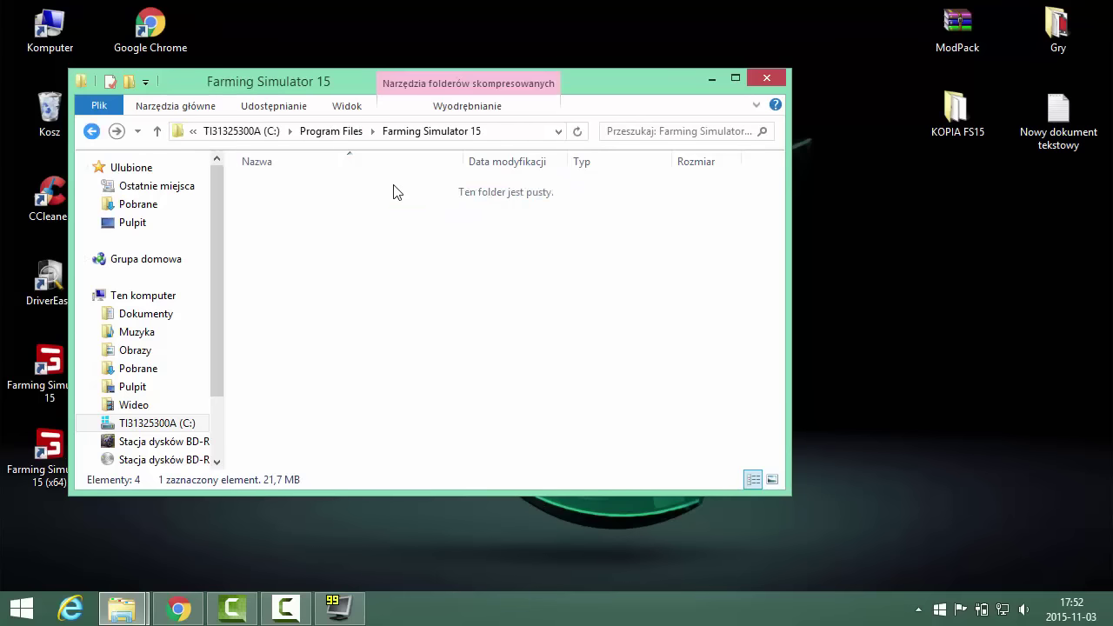
left_click(766, 77)
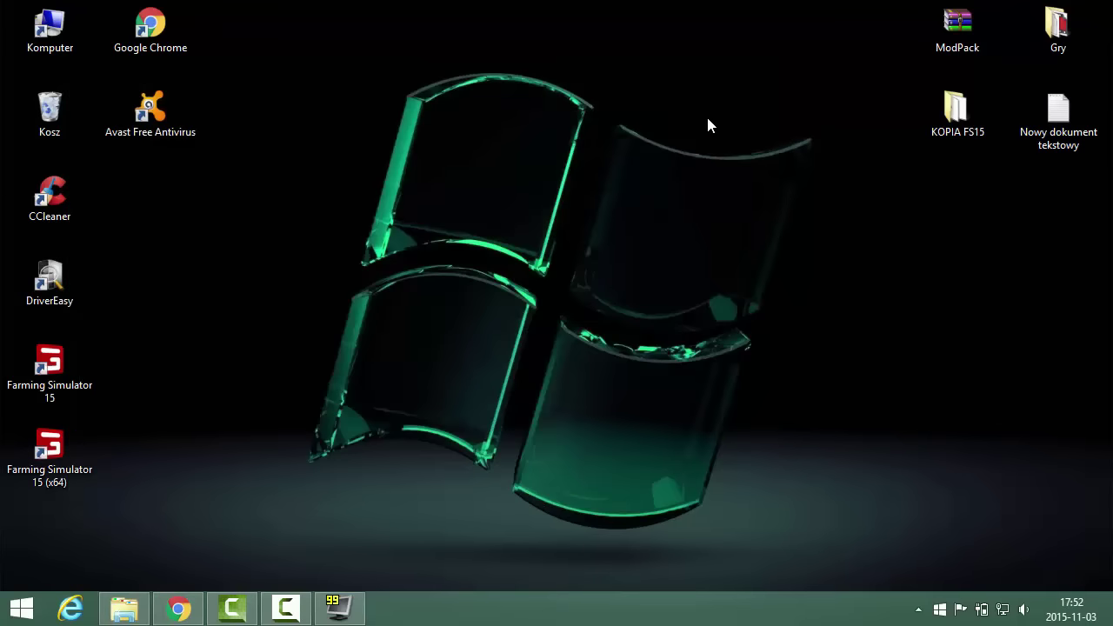